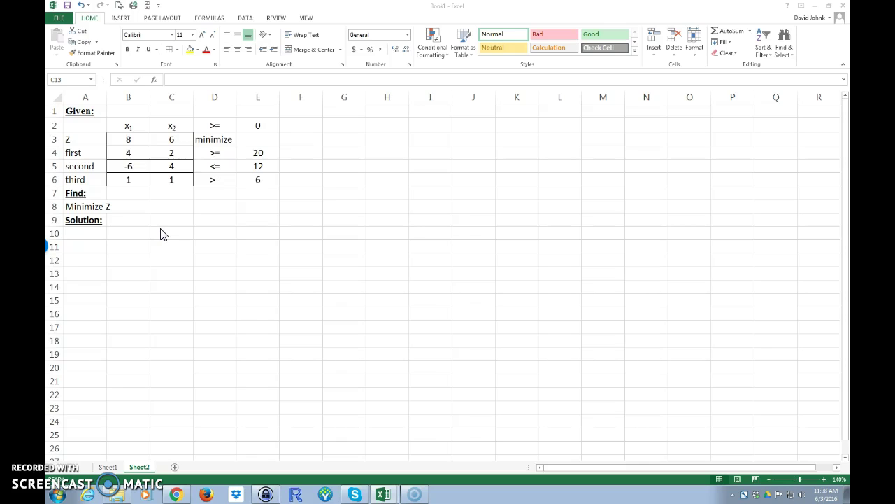
Step: Enter the label Intercepts in A10 and link A11 to the first constraint's name with =A4
{"action": "left_click", "coordinate": [83, 233]}
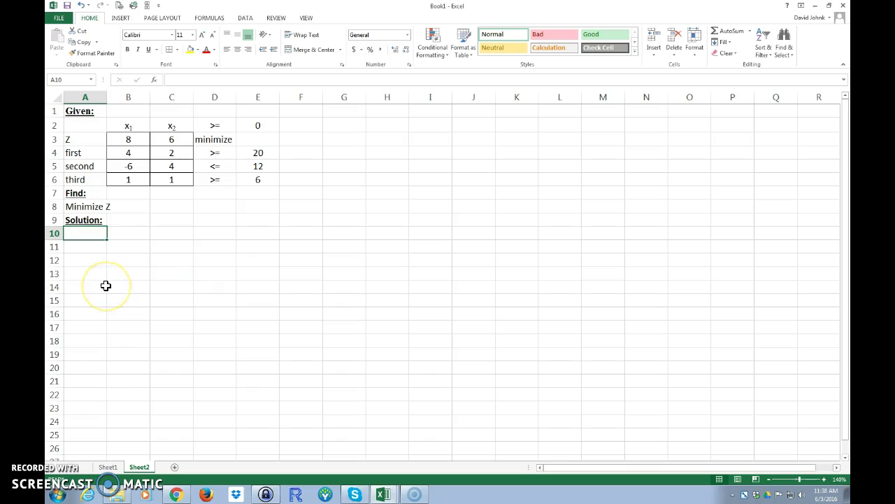
{"action": "type", "text": "Intpe"}
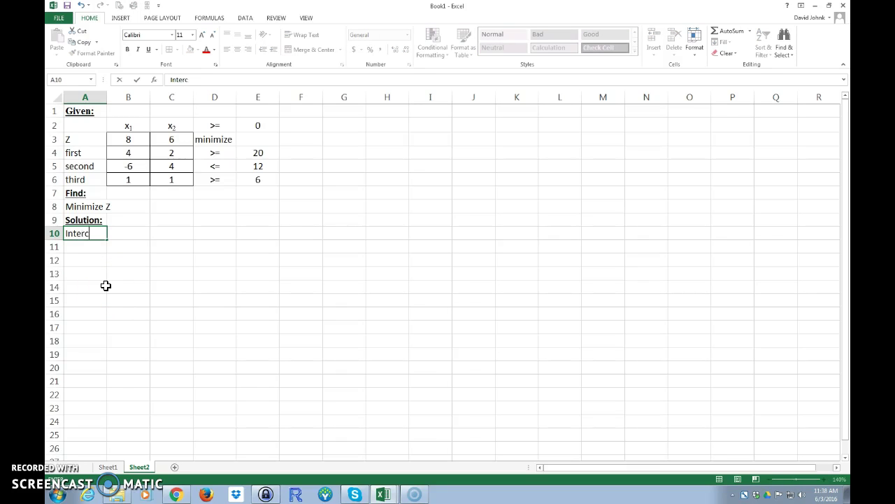
{"action": "key", "text": "Return"}
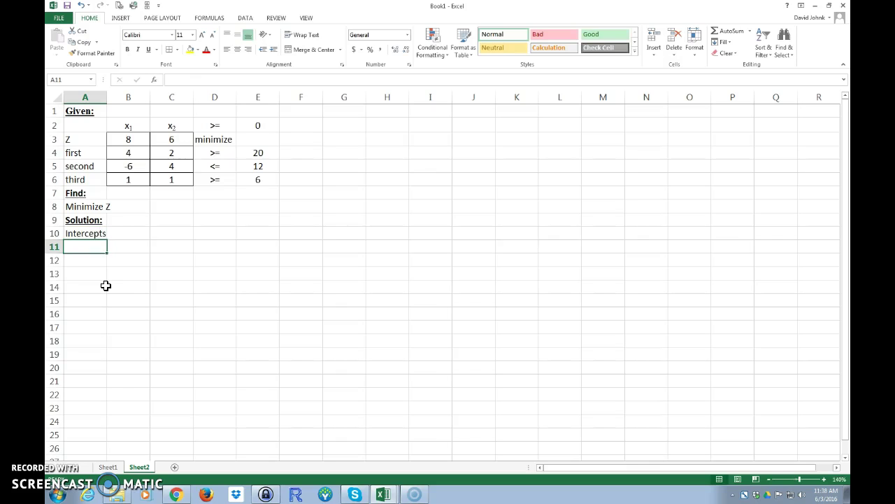
{"action": "type", "text": "="}
{"action": "left_click", "coordinate": [76, 153]}
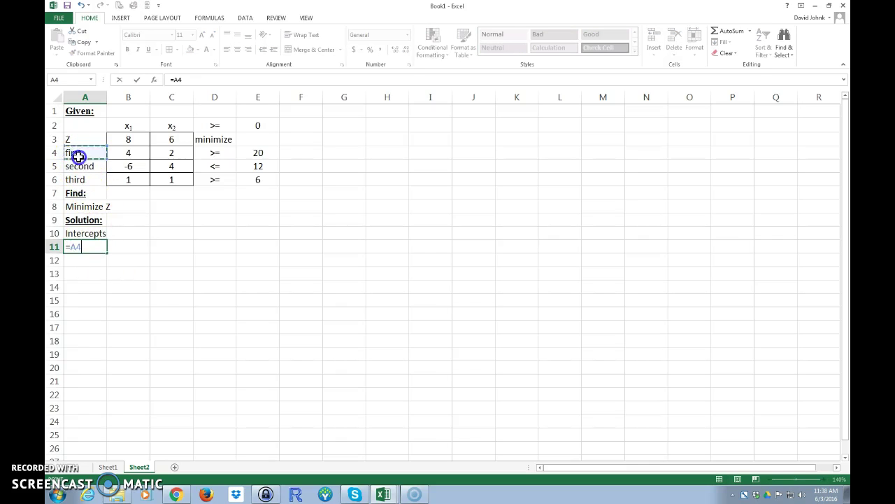
{"action": "key", "text": "Return"}
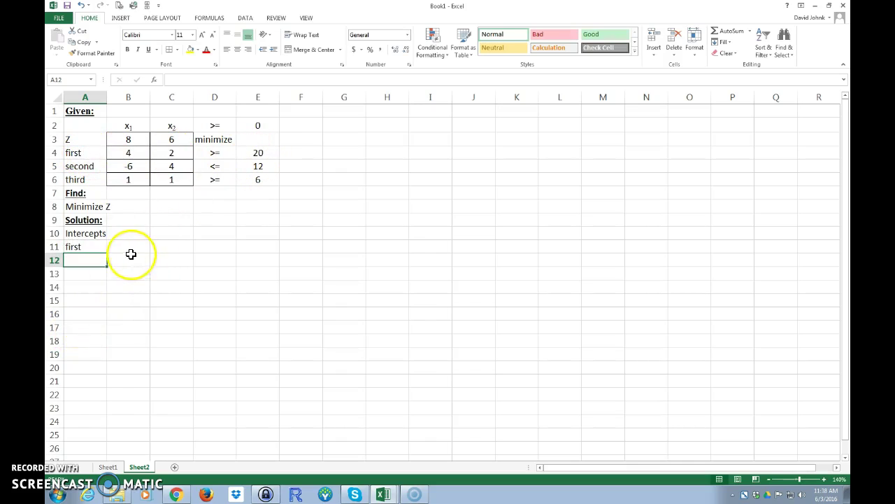
Step: Enter the first constraint's x1 intercept with 0 in C11 and the formula =E4/B4 in B11
{"action": "left_click", "coordinate": [174, 247]}
{"action": "type", "text": "0"}
{"action": "left_click", "coordinate": [124, 246]}
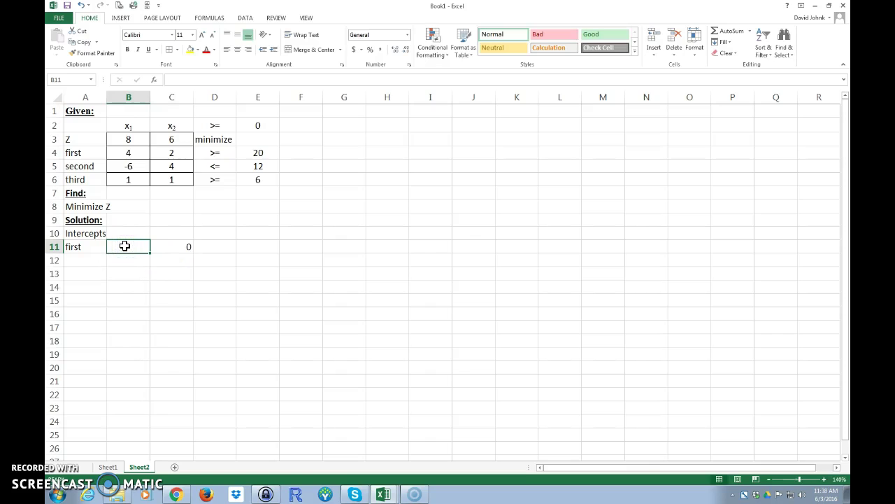
{"action": "type", "text": "="}
{"action": "left_click", "coordinate": [254, 155]}
{"action": "type", "text": "/"}
{"action": "left_click", "coordinate": [130, 154]}
{"action": "key", "text": "Return"}
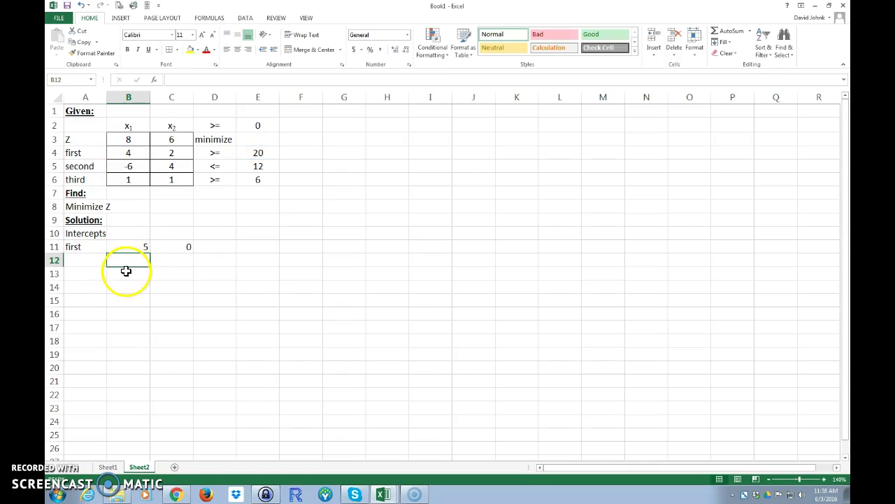
Step: Enter the first constraint's x2 intercept with 0 in B12 and the formula =E4/C4 in C12
{"action": "type", "text": "0"}
{"action": "left_click", "coordinate": [175, 263]}
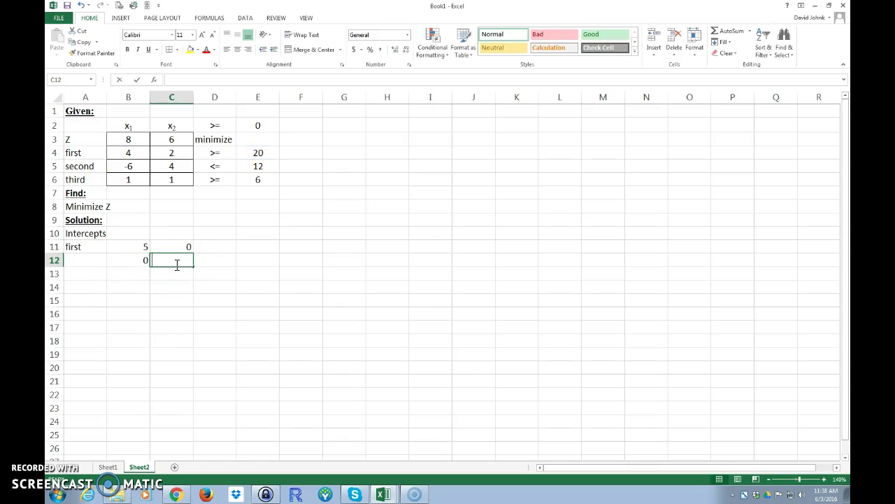
{"action": "type", "text": "="}
{"action": "left_click", "coordinate": [258, 153]}
{"action": "type", "text": "/"}
{"action": "left_click", "coordinate": [174, 155]}
{"action": "key", "text": "Return"}
Step: Link A13 to the second constraint's name with =A5
{"action": "left_click", "coordinate": [85, 279]}
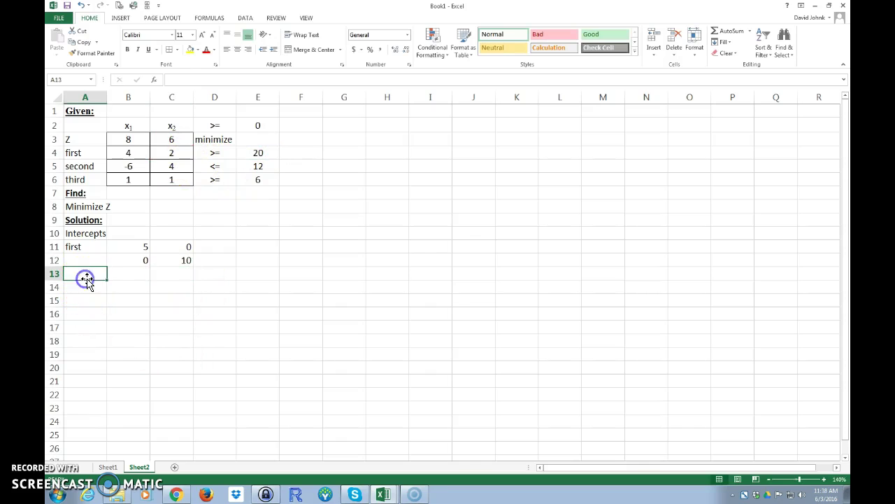
{"action": "type", "text": "="}
{"action": "left_click", "coordinate": [76, 167]}
{"action": "key", "text": "Return"}
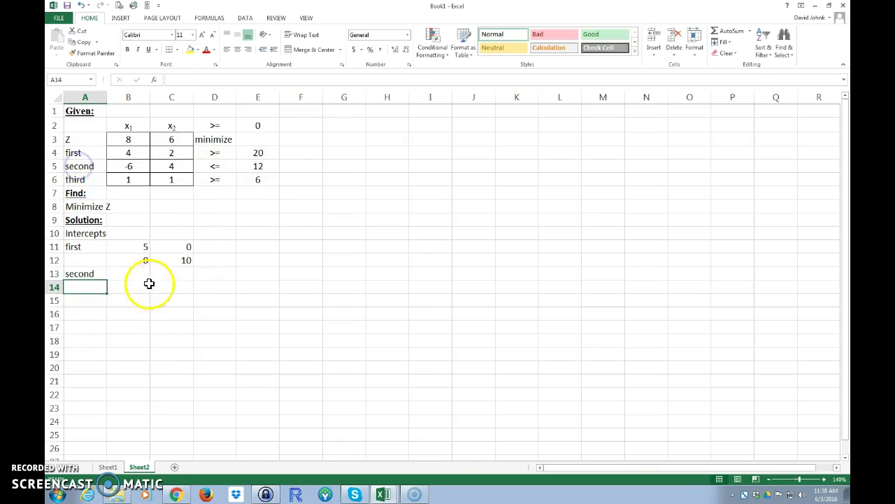
Step: Enter the second constraint's x1 intercept with 0 in C13 and the formula =E5/B5 in B13
{"action": "left_click", "coordinate": [168, 274]}
{"action": "type", "text": "0"}
{"action": "key", "text": "Return"}
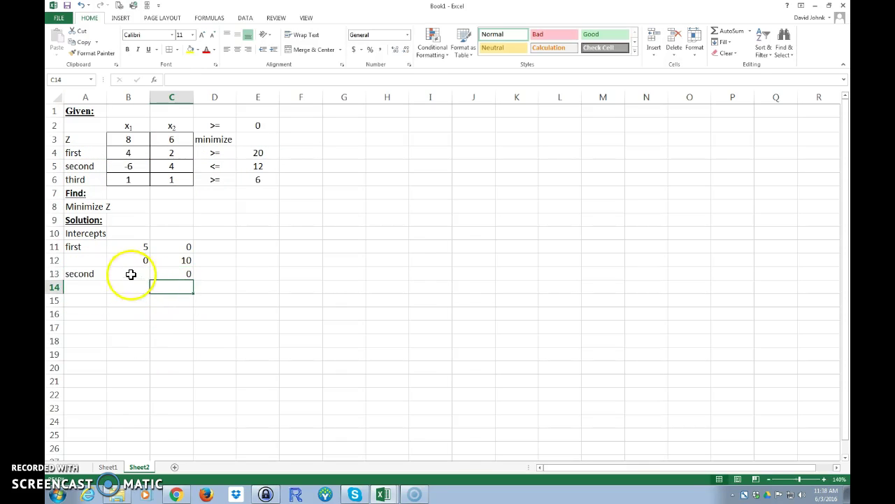
{"action": "left_click", "coordinate": [131, 274]}
{"action": "type", "text": "="}
{"action": "left_click", "coordinate": [256, 166]}
{"action": "type", "text": "/"}
{"action": "left_click", "coordinate": [126, 167]}
{"action": "key", "text": "Return"}
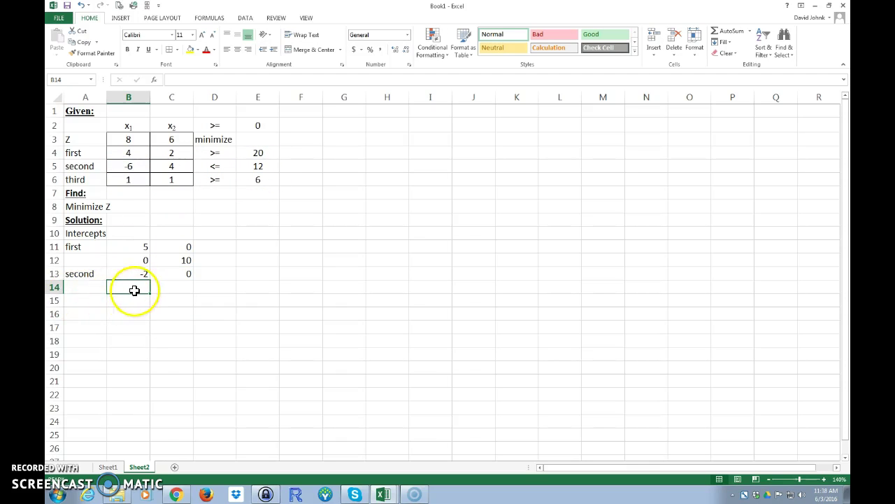
Step: Enter the second constraint's x2 intercept with 0 in B14 and the formula =E5/C5 in C14
{"action": "type", "text": "0"}
{"action": "left_click", "coordinate": [175, 288]}
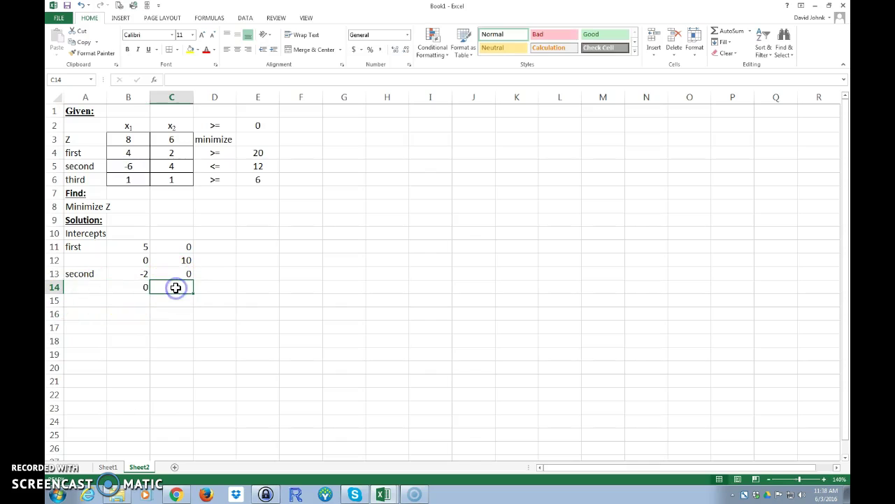
{"action": "type", "text": "="}
{"action": "left_click", "coordinate": [258, 168]}
{"action": "type", "text": "/"}
{"action": "left_click", "coordinate": [173, 165]}
{"action": "key", "text": "Return"}
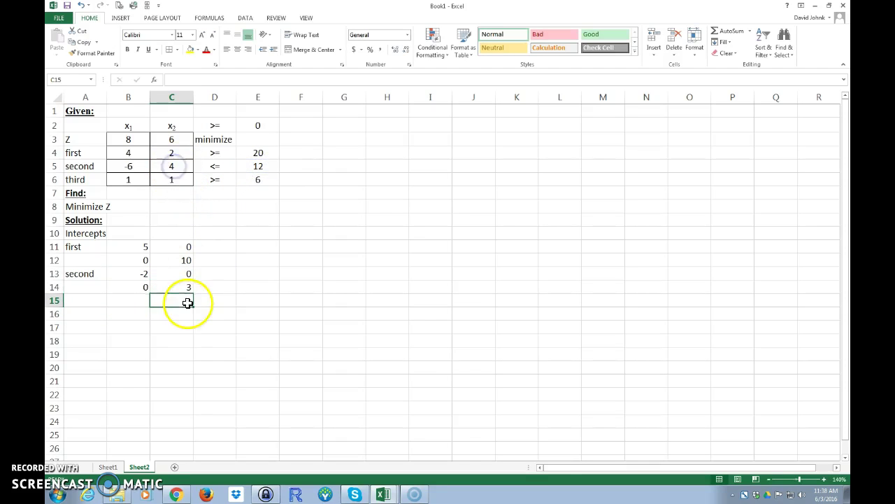
Step: Link A15 to the third constraint's name with =A6
{"action": "left_click", "coordinate": [74, 299]}
{"action": "type", "text": "="}
{"action": "left_click", "coordinate": [89, 180]}
{"action": "key", "text": "Return"}
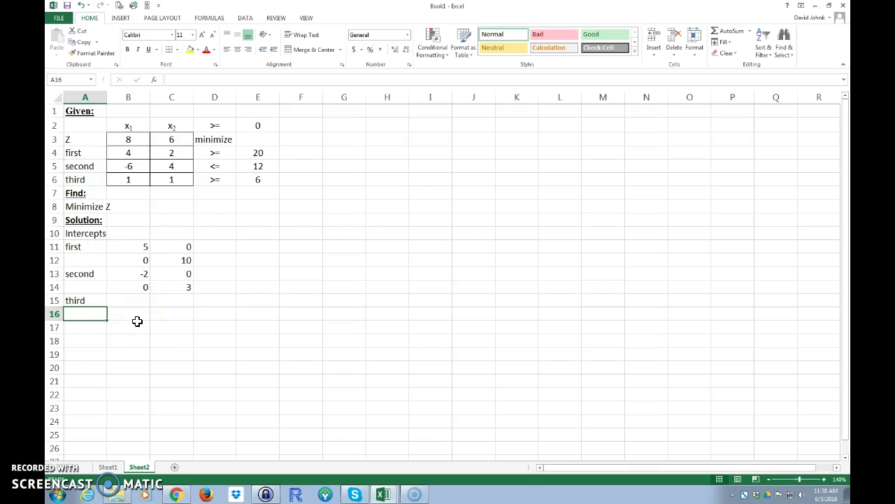
Step: Enter the third constraint's x1 intercept with 0 in C15 and the formula =E6/B6 in B15
{"action": "left_click", "coordinate": [131, 303]}
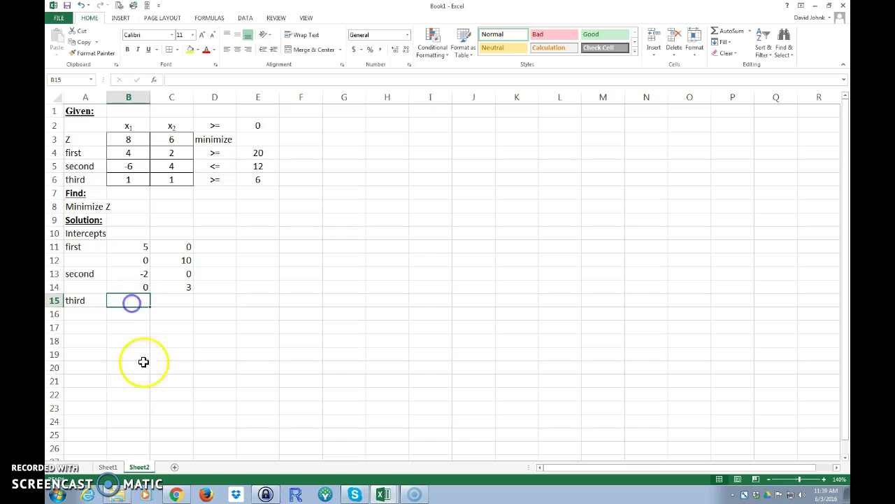
{"action": "left_click", "coordinate": [185, 302]}
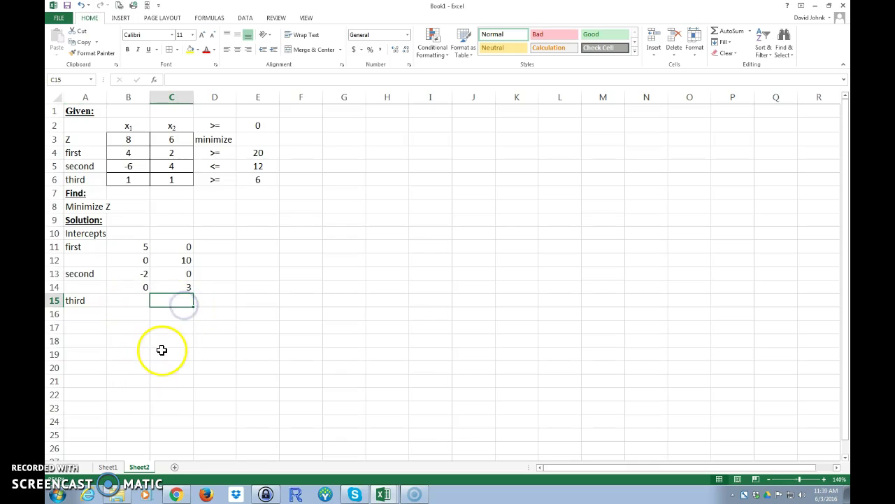
{"action": "type", "text": "0"}
{"action": "left_click", "coordinate": [128, 301]}
{"action": "type", "text": "="}
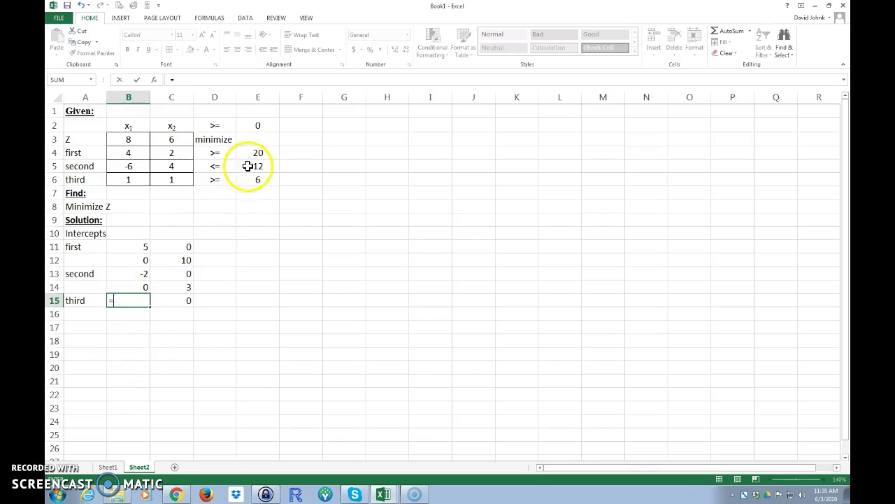
{"action": "left_click", "coordinate": [256, 181]}
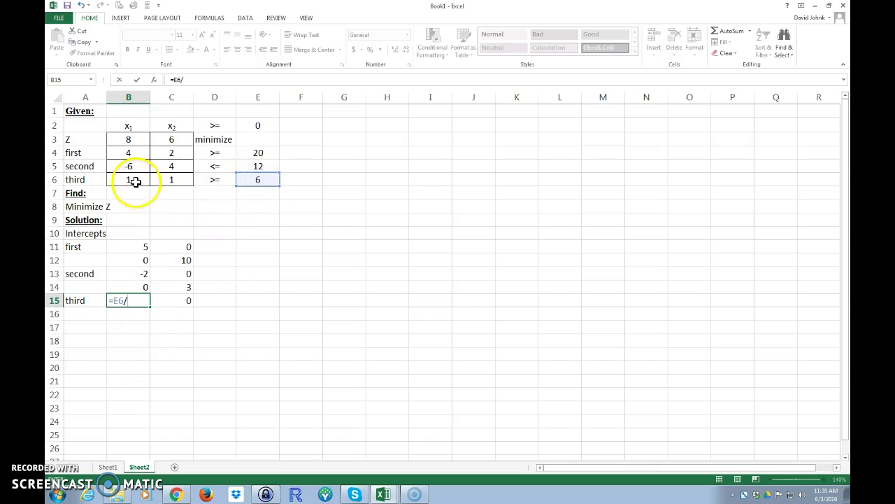
{"action": "key", "text": "Return"}
Step: Enter the third constraint's x2 intercept with 0 in B16 and the formula =E6/C6 in C16
{"action": "type", "text": "0"}
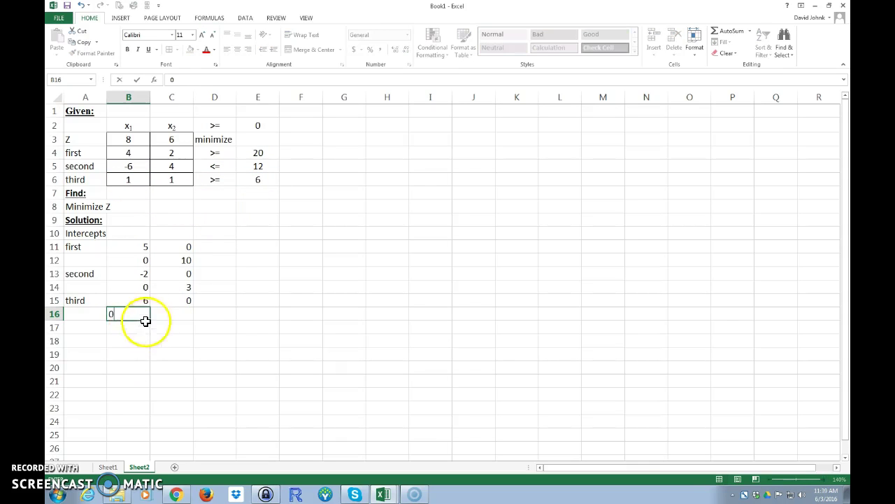
{"action": "left_click", "coordinate": [172, 313]}
{"action": "type", "text": "="}
{"action": "left_click", "coordinate": [254, 182]}
{"action": "type", "text": "/"}
{"action": "left_click", "coordinate": [179, 181]}
{"action": "key", "text": "Return"}
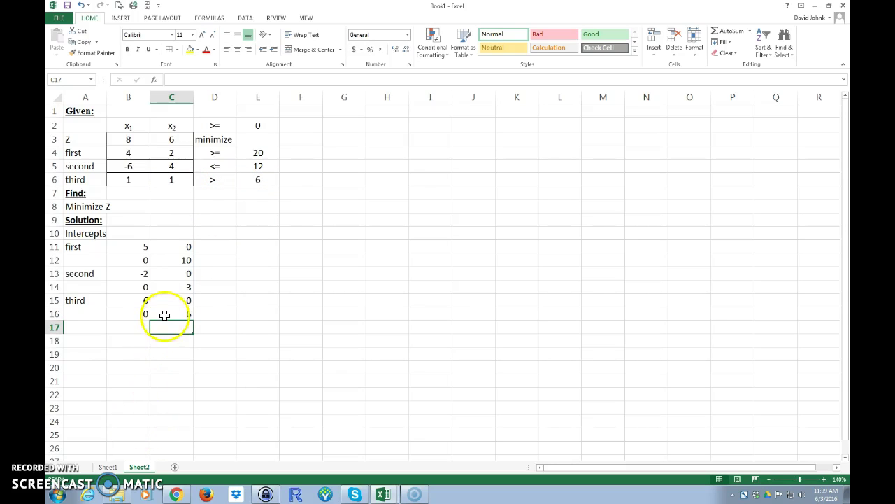
Step: Apply all borders to the intercept values in B11:C16 and centre them horizontally
{"action": "left_click_drag", "start_coordinate": [139, 249], "coordinate": [162, 312]}
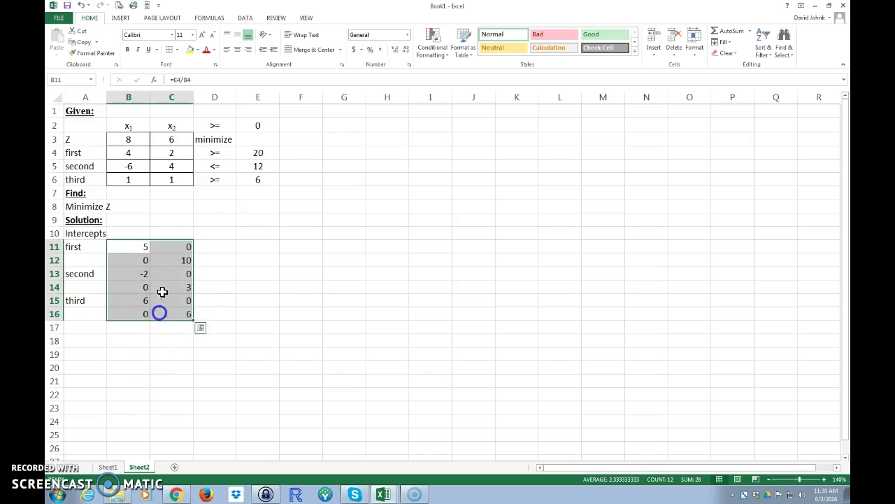
{"action": "left_click", "coordinate": [171, 54]}
{"action": "left_click", "coordinate": [237, 50]}
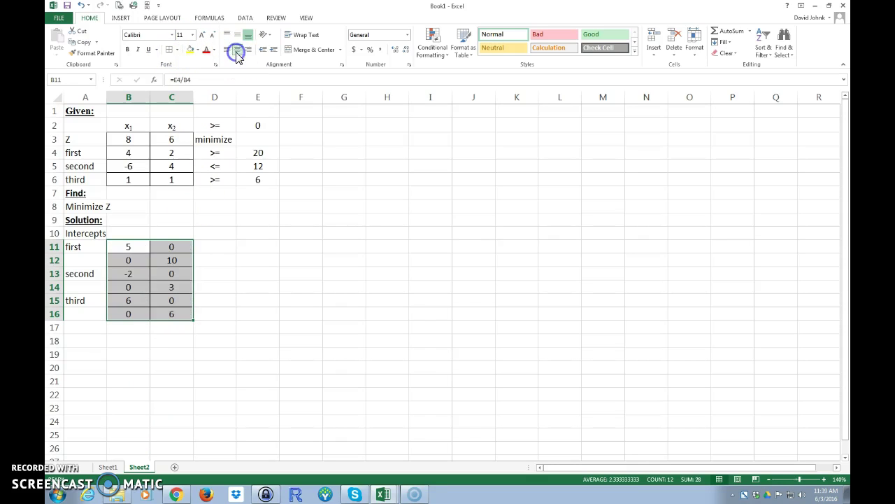
{"action": "left_click", "coordinate": [152, 368]}
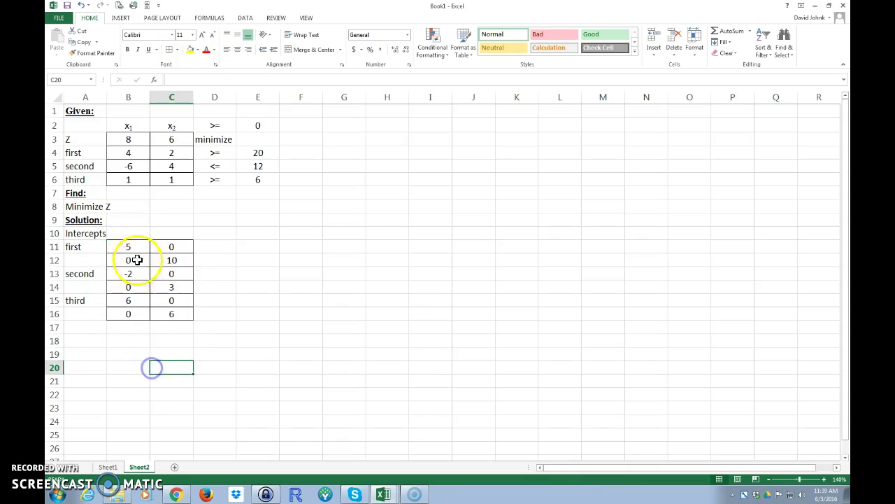
Step: Copy the x1 and x2 headings from B2:C2 to B10:C10 and widen column A slightly to fit its labels
{"action": "left_click_drag", "start_coordinate": [134, 141], "coordinate": [166, 129]}
{"action": "right_click", "coordinate": [164, 128]}
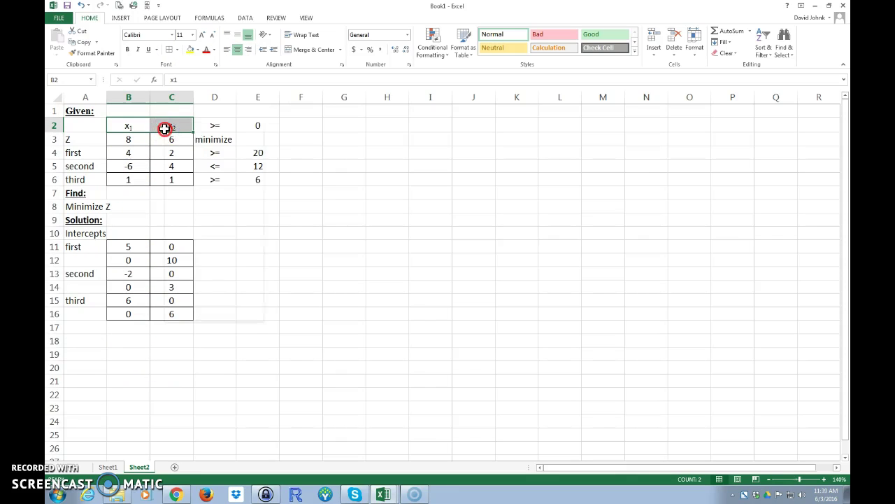
{"action": "left_click", "coordinate": [187, 148]}
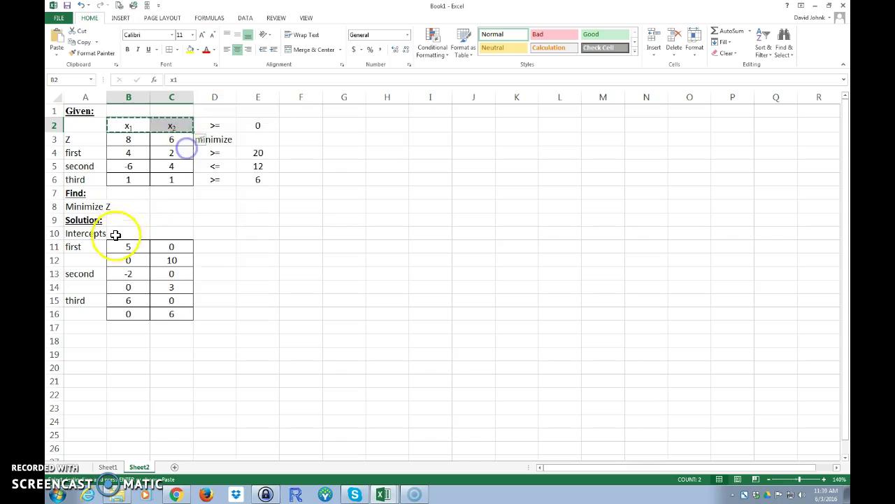
{"action": "left_click", "coordinate": [119, 233]}
{"action": "right_click", "coordinate": [120, 235]}
{"action": "left_click", "coordinate": [140, 279]}
{"action": "left_click", "coordinate": [256, 308]}
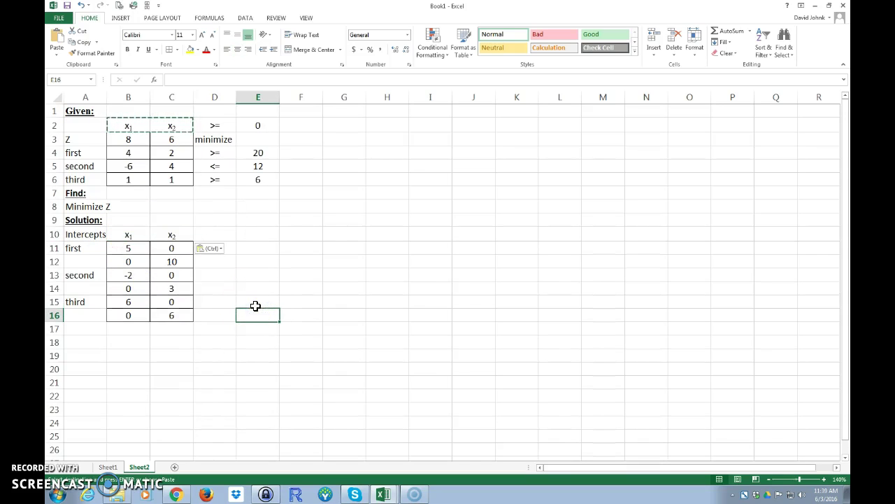
{"action": "left_click", "coordinate": [256, 305]}
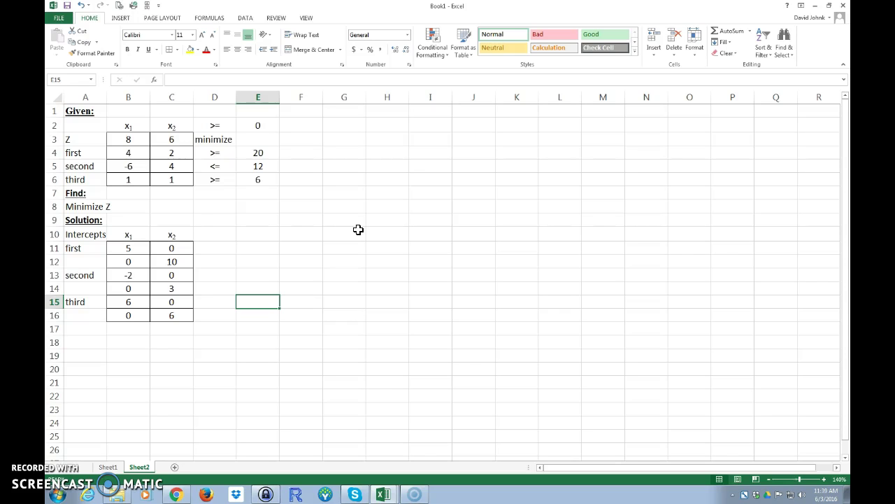
{"action": "left_click_drag", "start_coordinate": [107, 97], "coordinate": [112, 96]}
{"action": "left_click", "coordinate": [137, 359]}
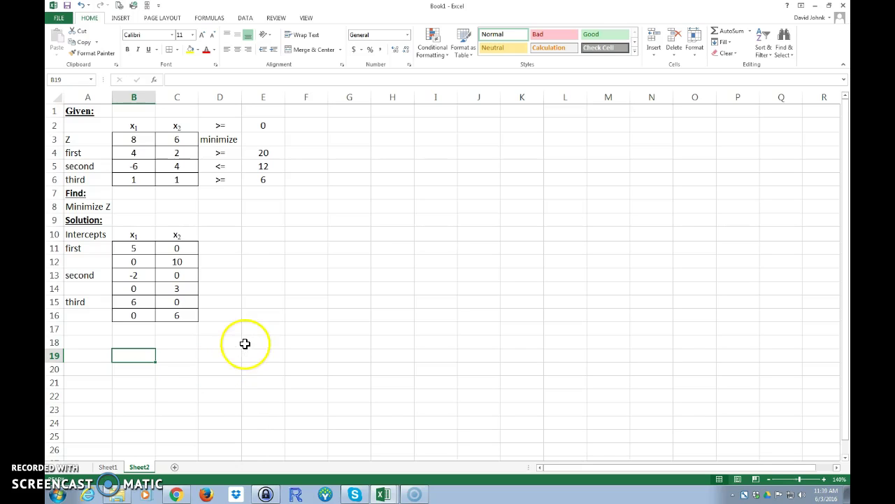
Step: Plot the first constraint's intercepts in B11:C12 as a scatter chart with straight lines and markers, and move the chart closer to the intercept table
{"action": "left_click_drag", "start_coordinate": [135, 247], "coordinate": [169, 262]}
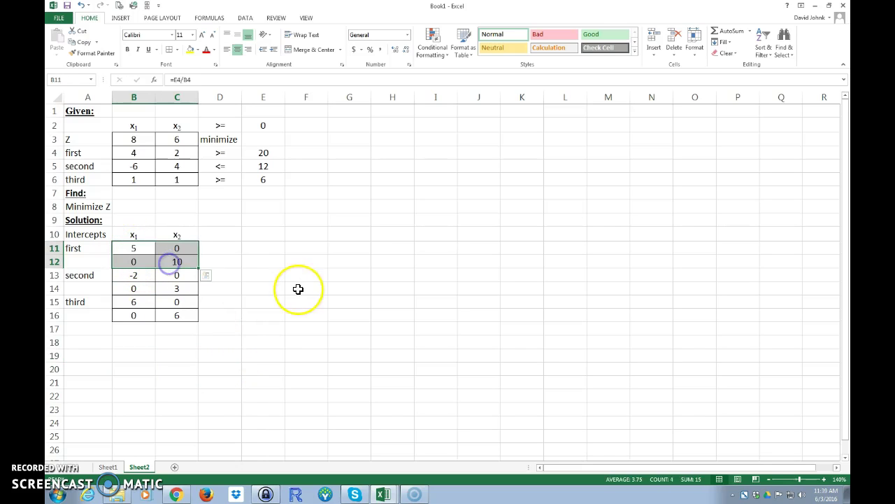
{"action": "left_click", "coordinate": [120, 18]}
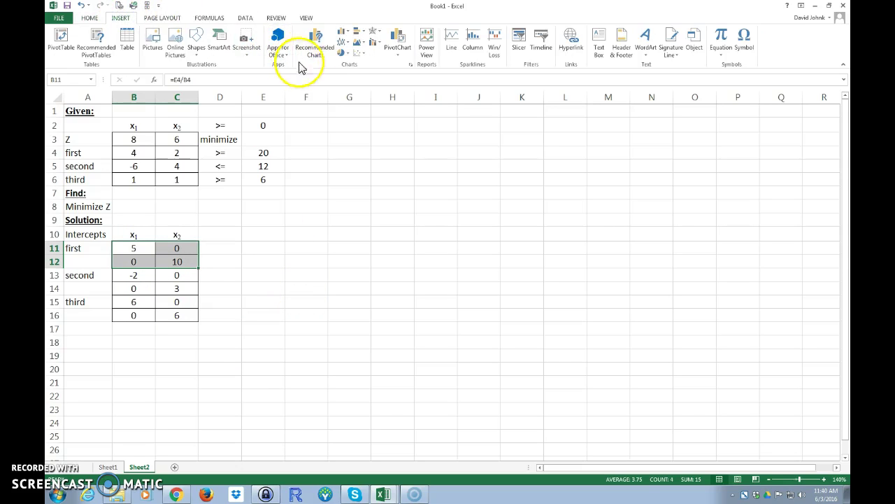
{"action": "left_click", "coordinate": [361, 56]}
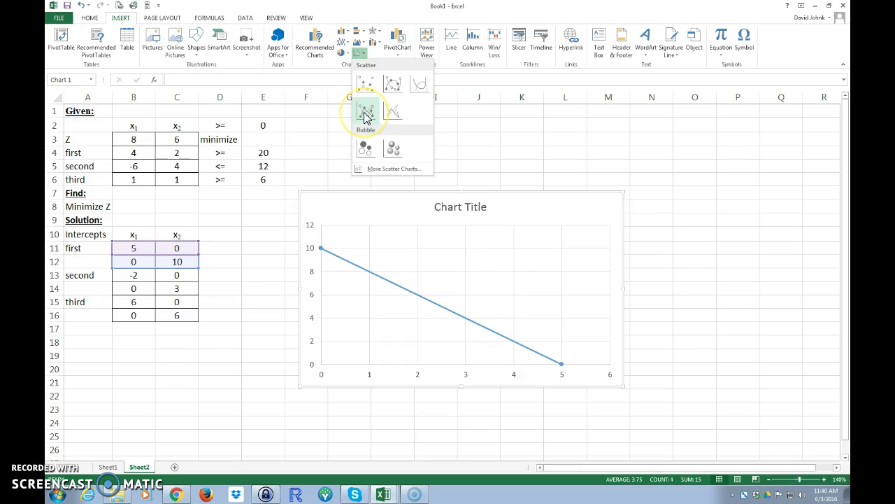
{"action": "left_click", "coordinate": [363, 116]}
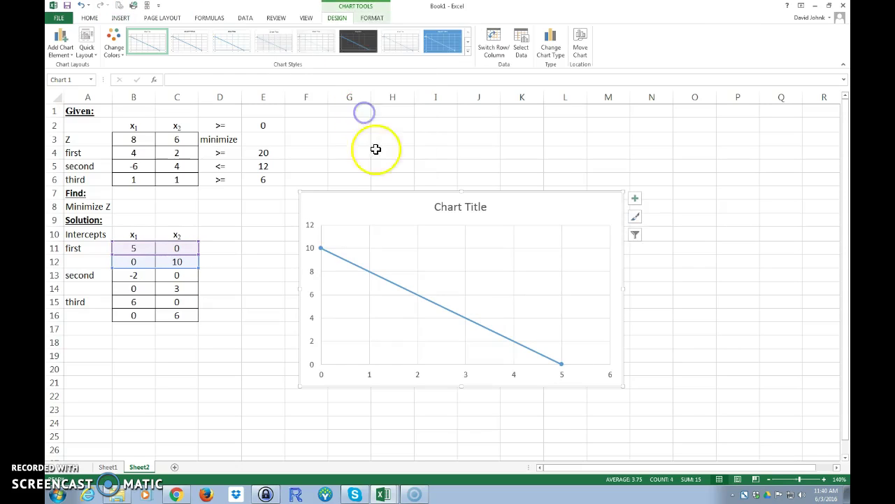
{"action": "left_click_drag", "start_coordinate": [371, 203], "coordinate": [333, 222]}
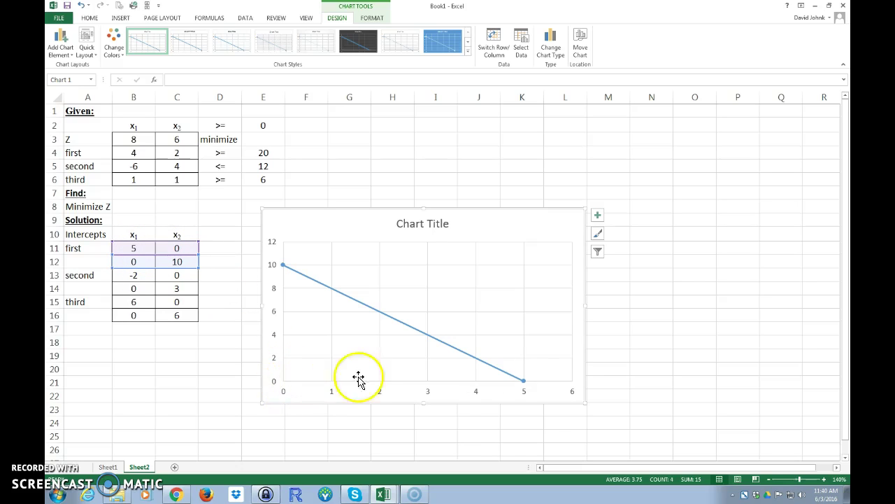
{"action": "mouse_move", "coordinate": [527, 387]}
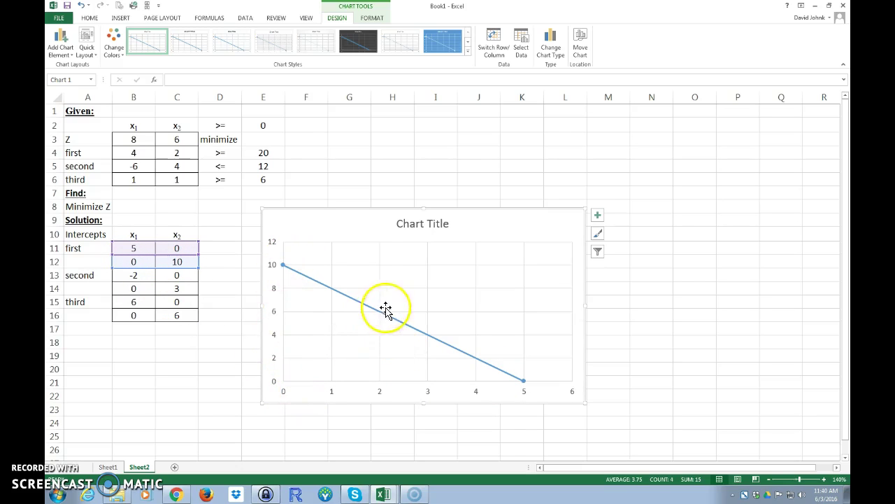
Step: Switch the chart's rows and columns and delete the chart title
{"action": "left_click", "coordinate": [493, 44]}
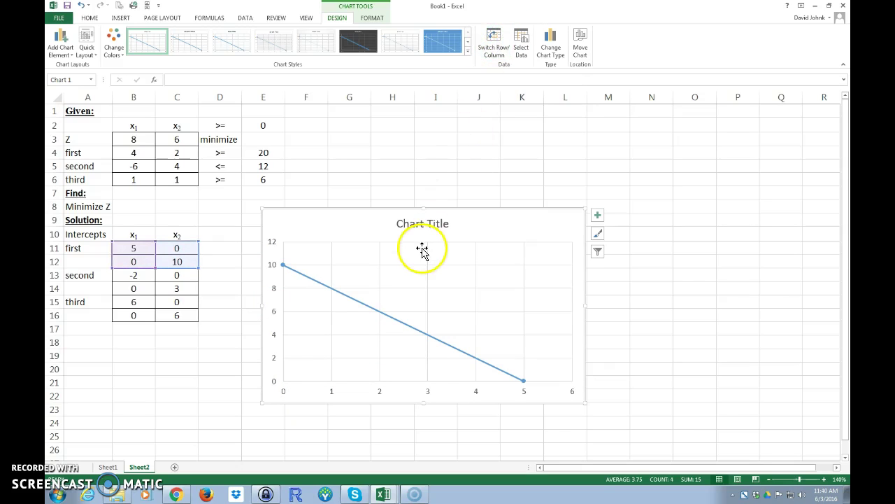
{"action": "left_click_drag", "start_coordinate": [330, 226], "coordinate": [326, 220]}
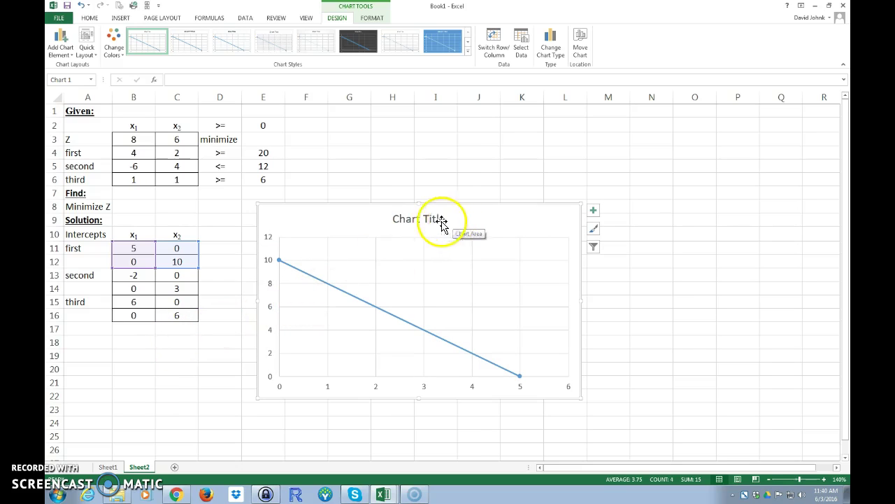
{"action": "left_click", "coordinate": [407, 221]}
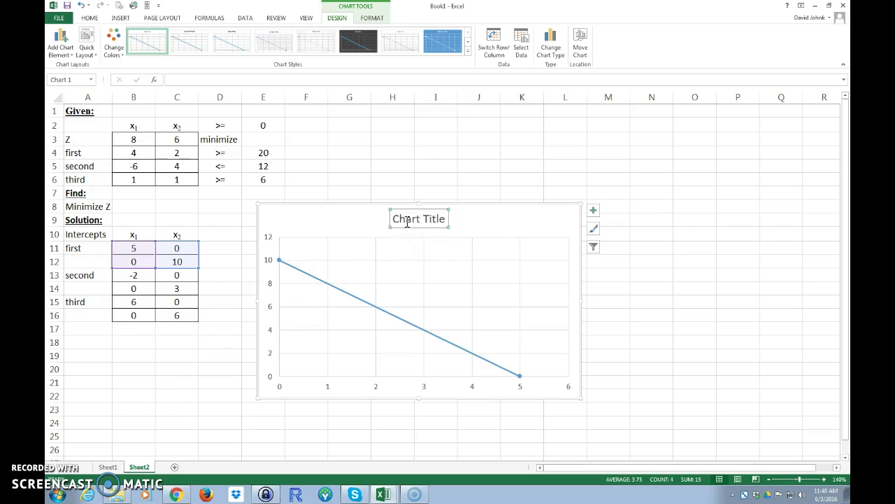
{"action": "key", "text": "Delete"}
Step: Add a legend to the scatter chart
{"action": "left_click", "coordinate": [596, 217]}
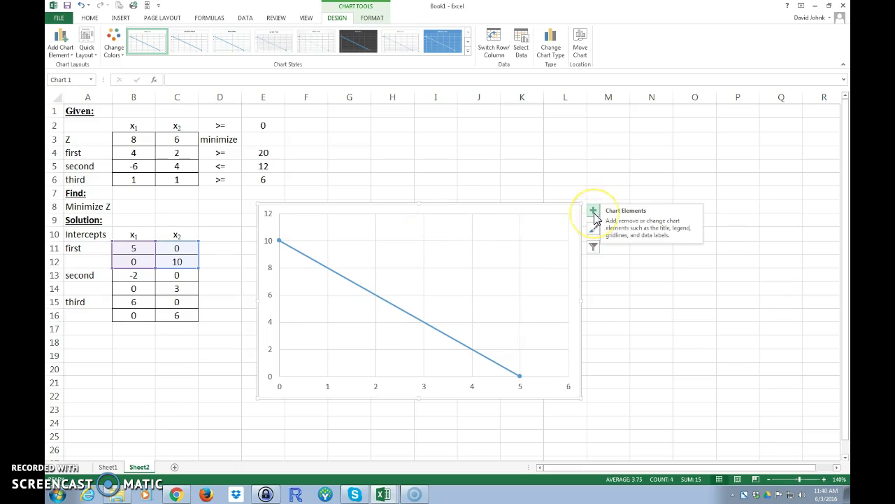
{"action": "left_click", "coordinate": [594, 213]}
{"action": "left_click", "coordinate": [616, 279]}
{"action": "left_click", "coordinate": [525, 344]}
{"action": "left_click", "coordinate": [660, 226]}
{"action": "left_click", "coordinate": [529, 354]}
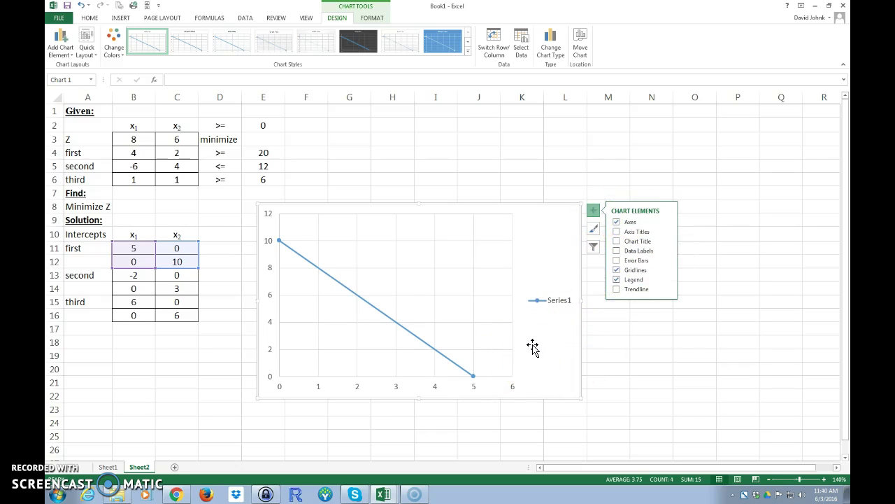
Step: Name the chart's existing series from cell A11 so the legend reads first
{"action": "left_click", "coordinate": [506, 146]}
{"action": "left_click", "coordinate": [520, 240]}
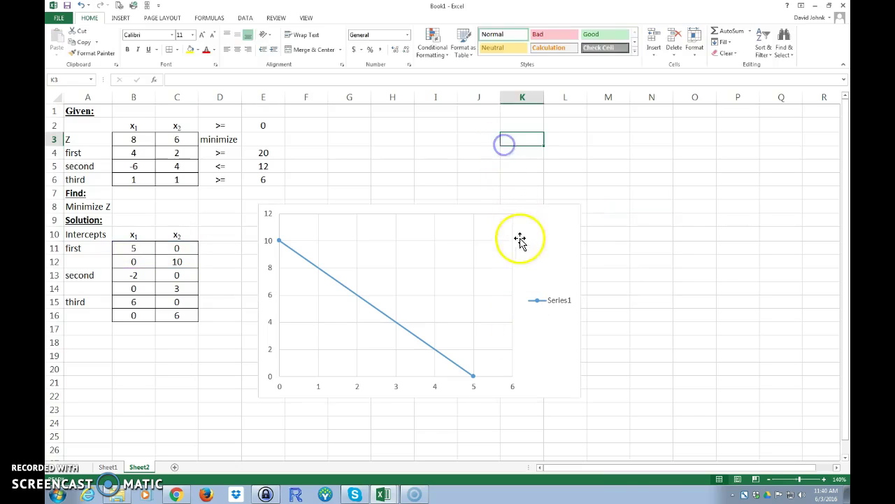
{"action": "left_click", "coordinate": [515, 119]}
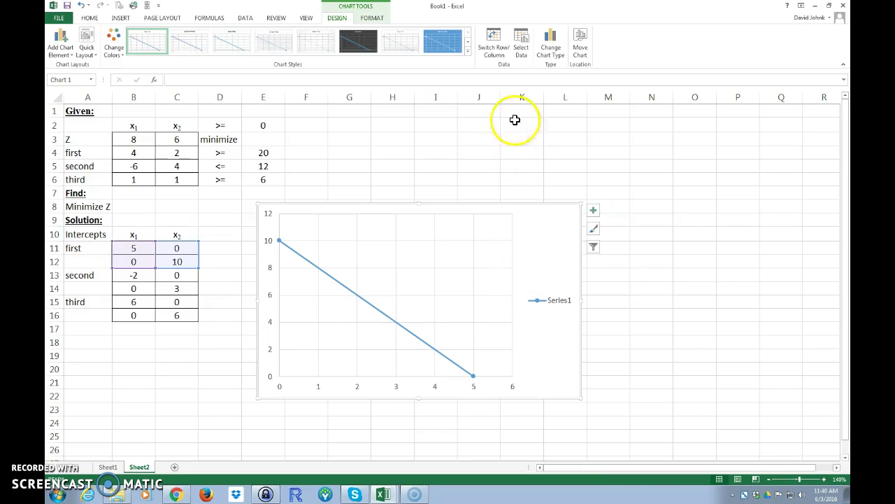
{"action": "left_click", "coordinate": [524, 45]}
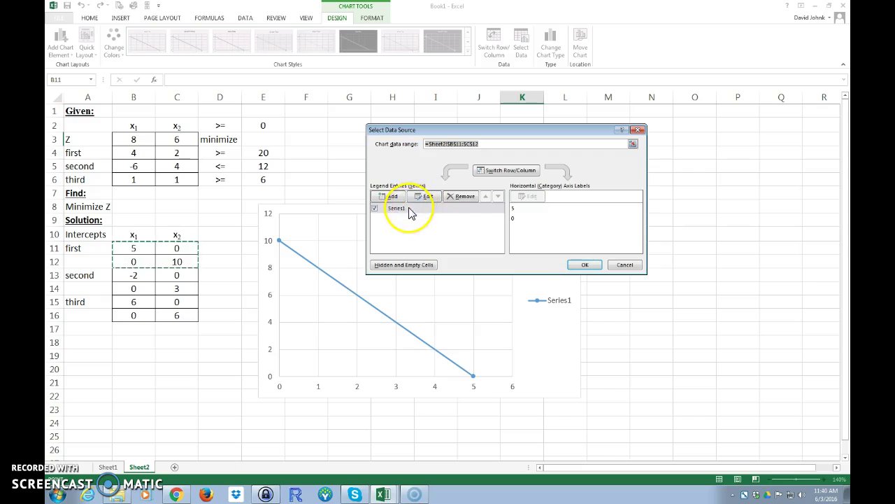
{"action": "left_click", "coordinate": [411, 209]}
{"action": "left_click", "coordinate": [425, 198]}
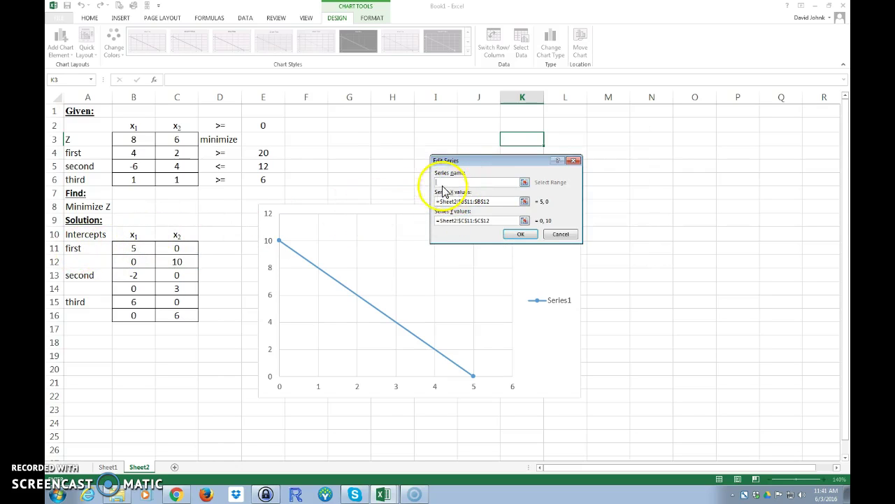
{"action": "left_click", "coordinate": [83, 249]}
{"action": "left_click", "coordinate": [521, 234]}
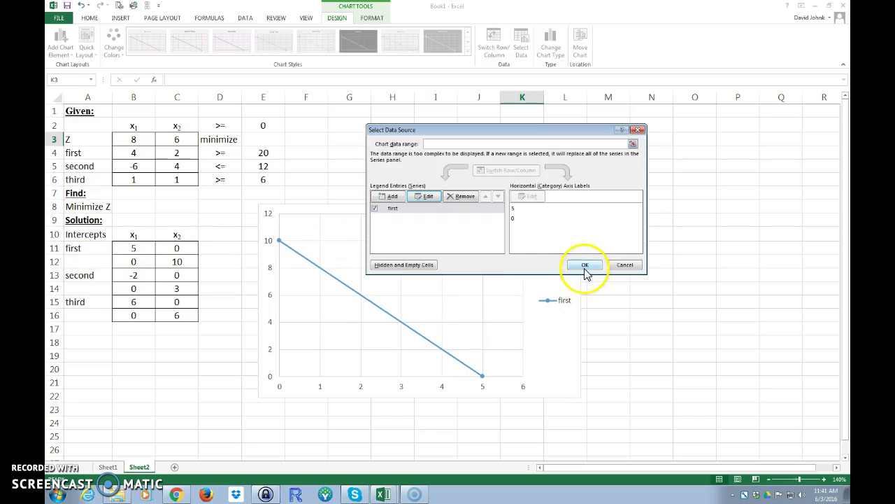
{"action": "left_click", "coordinate": [585, 266]}
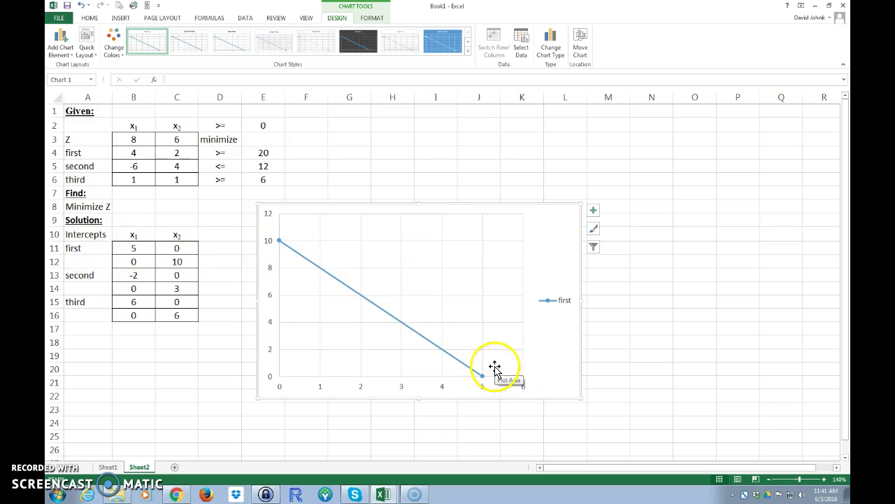
Step: Set the minimum bound of the chart's horizontal axis to -2 to make room for the second constraint's intercepts
{"action": "left_click", "coordinate": [131, 275]}
{"action": "left_click_drag", "start_coordinate": [131, 276], "coordinate": [172, 296]}
{"action": "left_click", "coordinate": [132, 282]}
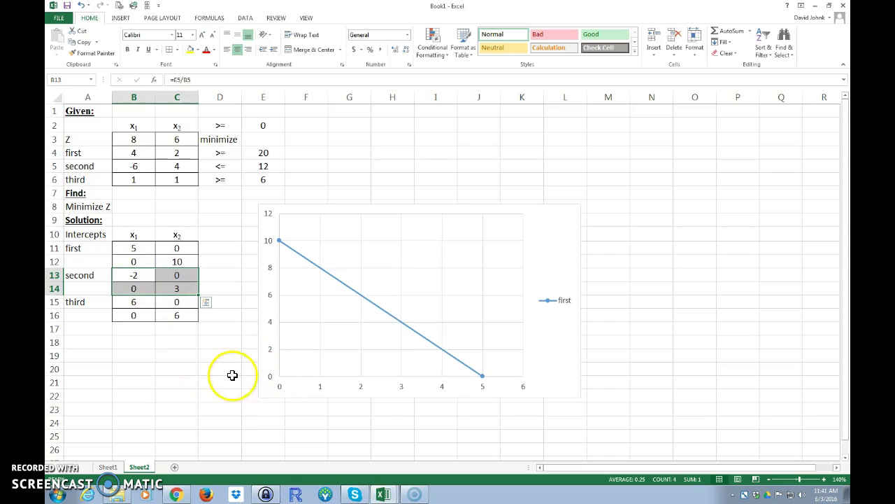
{"action": "left_click", "coordinate": [362, 390]}
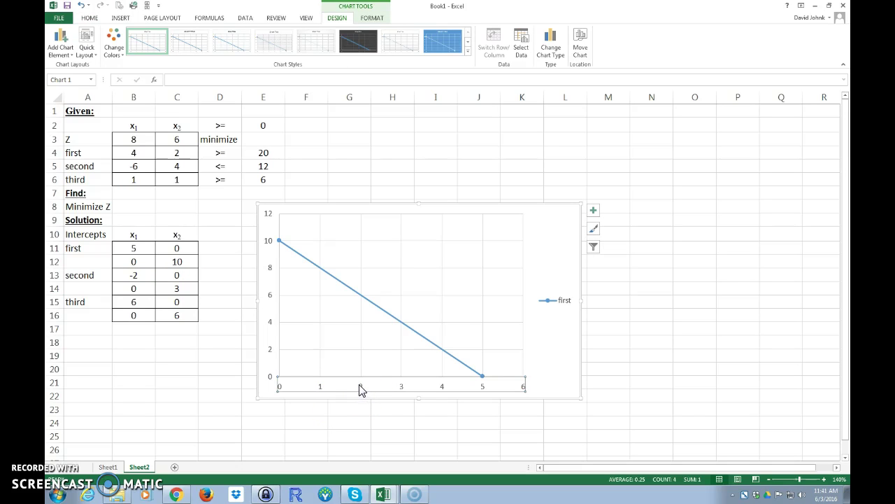
{"action": "right_click", "coordinate": [360, 390]}
{"action": "left_click", "coordinate": [373, 379]}
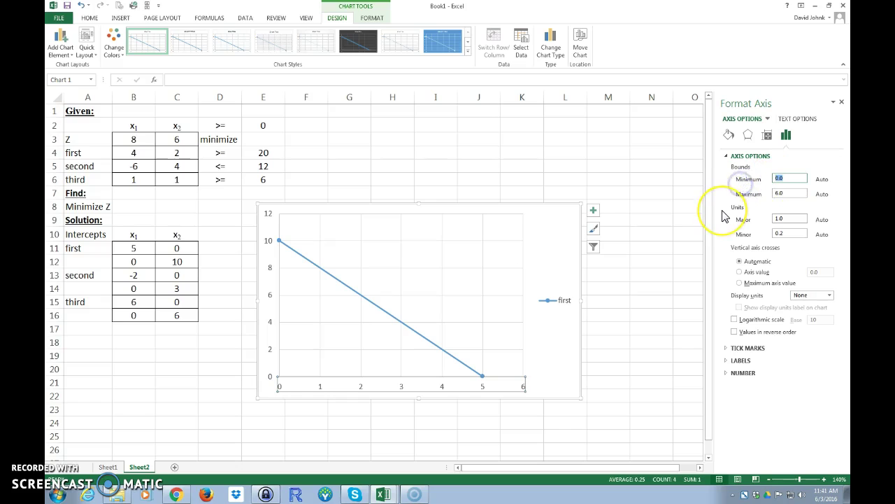
{"action": "type", "text": "-2"}
{"action": "key", "text": "Return"}
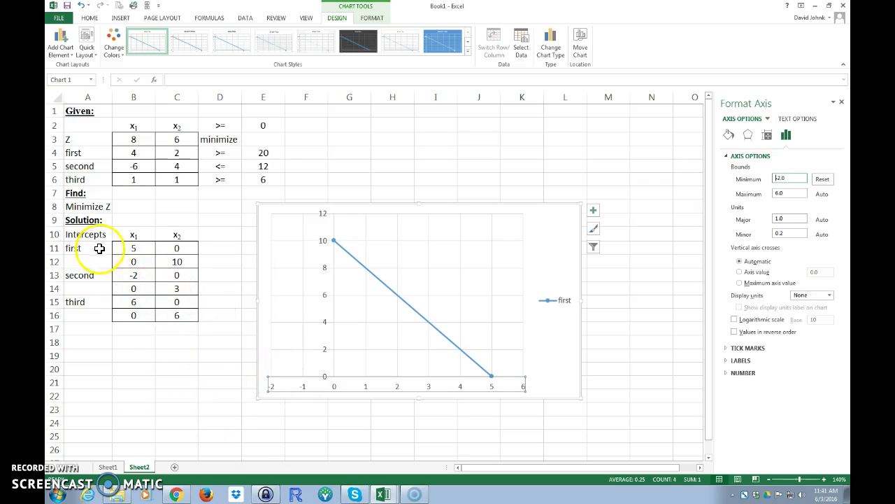
Step: Add the second constraint as a chart series named from A13, with X values B13:B14 and Y values C13:C14
{"action": "left_click", "coordinate": [548, 234]}
{"action": "left_click", "coordinate": [521, 50]}
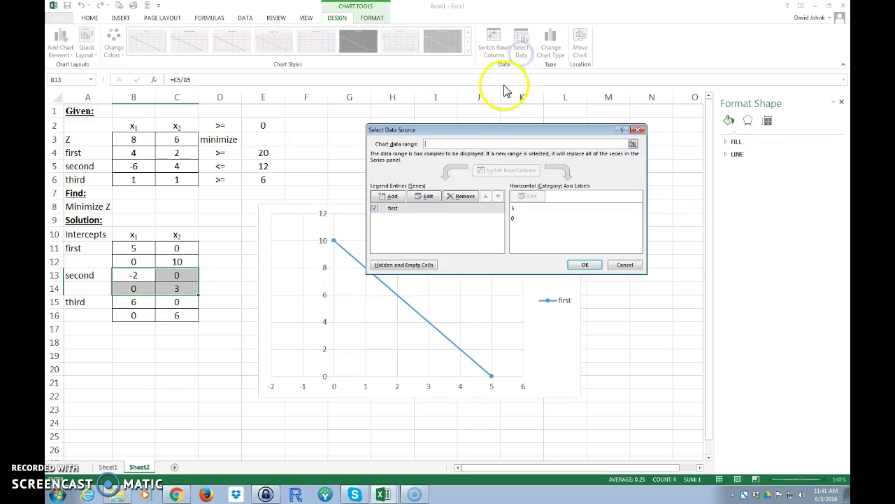
{"action": "left_click", "coordinate": [392, 197]}
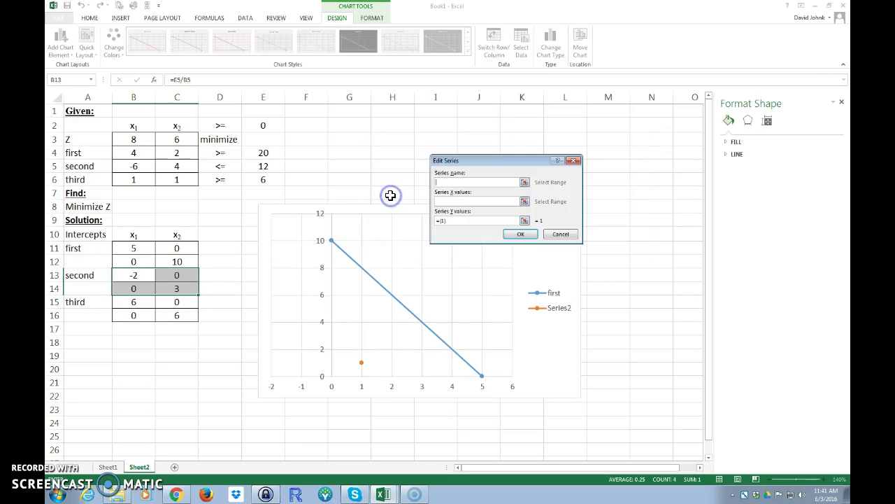
{"action": "left_click", "coordinate": [79, 275]}
{"action": "left_click", "coordinate": [441, 202]}
{"action": "left_click_drag", "start_coordinate": [126, 275], "coordinate": [131, 287]}
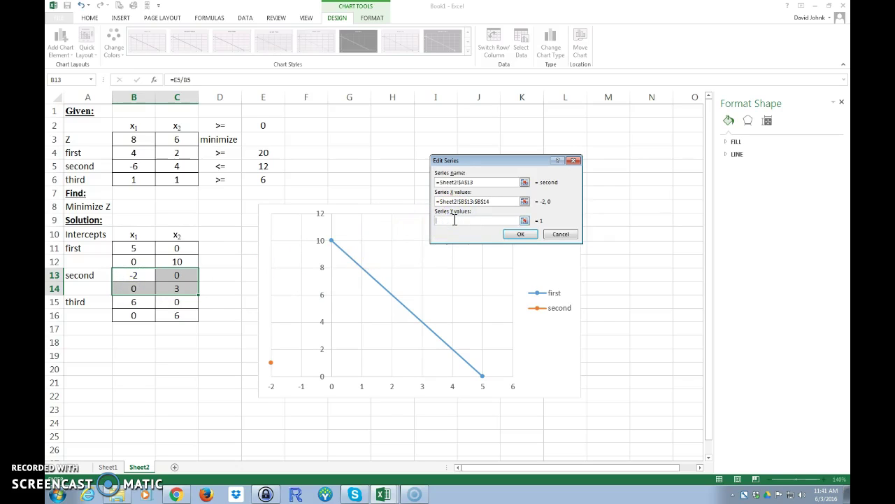
{"action": "left_click_drag", "start_coordinate": [176, 275], "coordinate": [178, 287]}
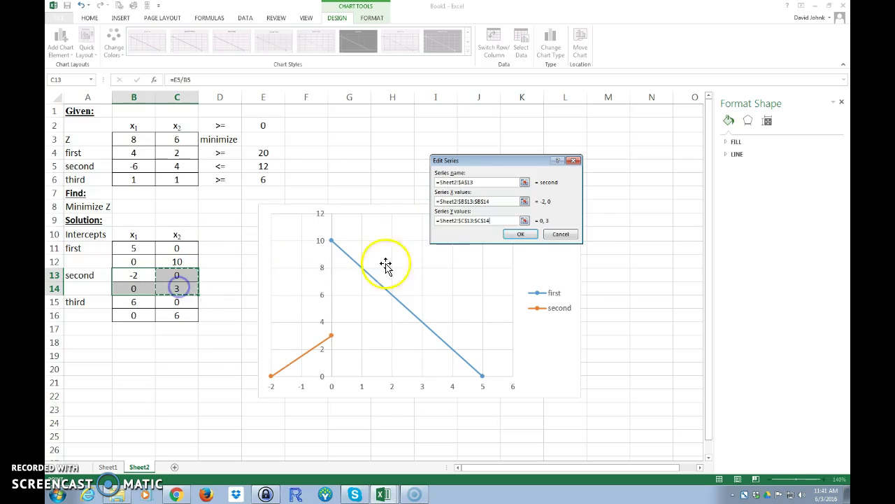
{"action": "left_click", "coordinate": [519, 234]}
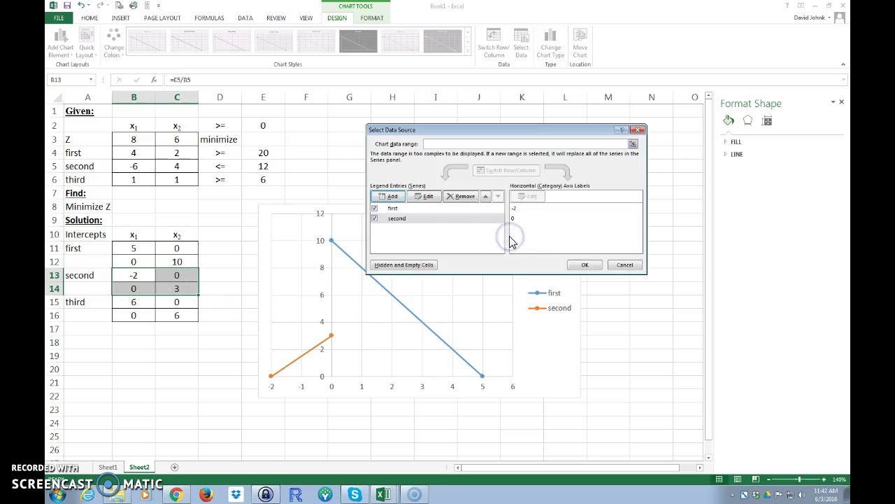
Step: Add the third constraint as a chart series named from A15, with X values B15:B16 and Y values C15:C16
{"action": "left_click", "coordinate": [389, 196]}
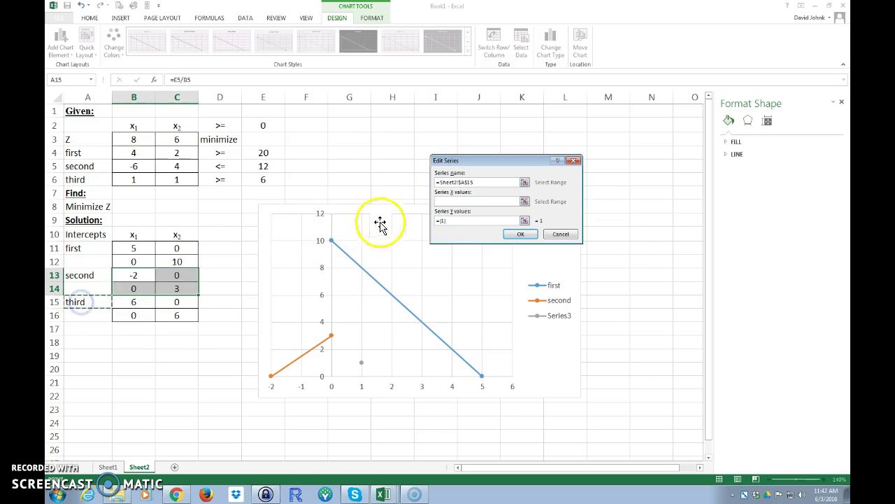
{"action": "left_click", "coordinate": [448, 202]}
{"action": "left_click_drag", "start_coordinate": [138, 302], "coordinate": [134, 315]}
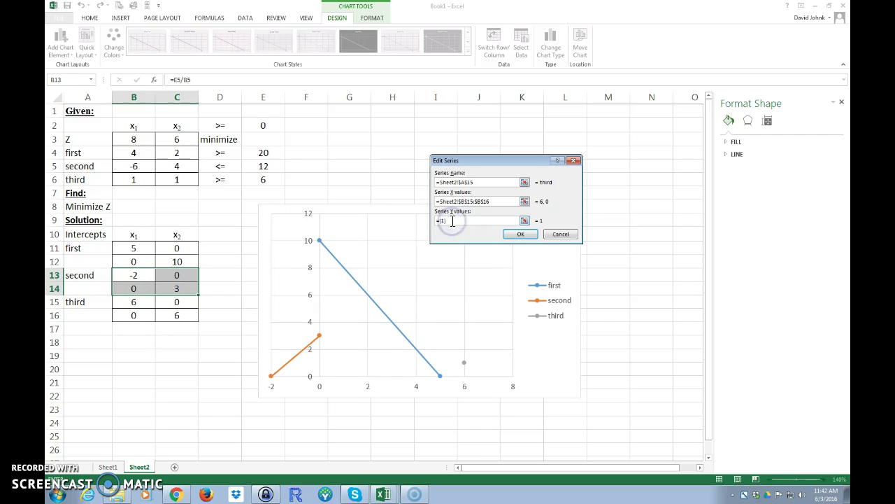
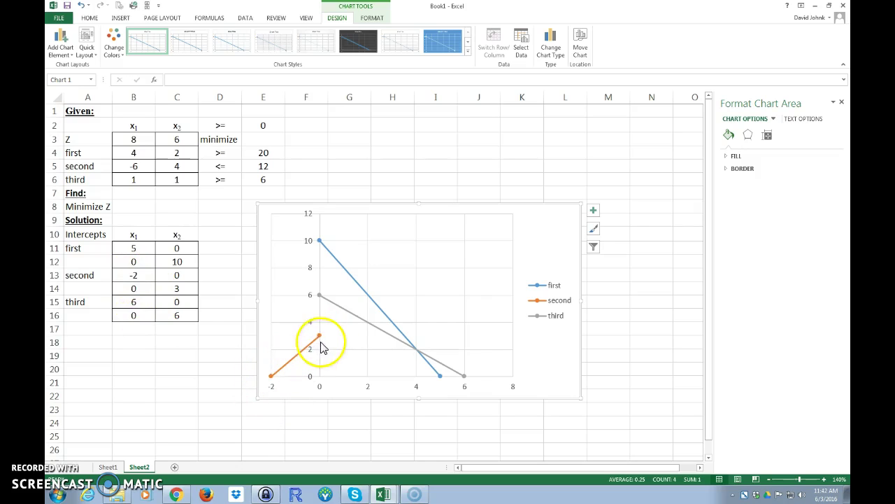
Step: Extend the second constraint's line by replacing its second point with 6 in B14 and 12 in C14
{"action": "mouse_move", "coordinate": [322, 340]}
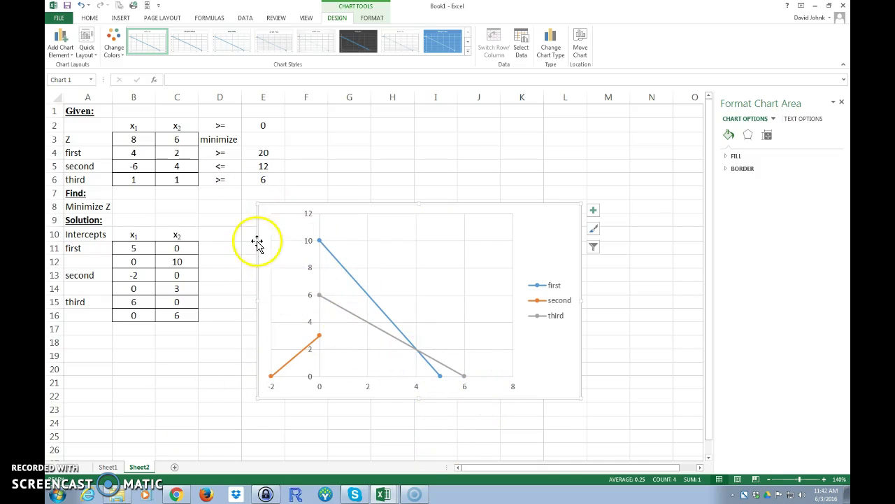
{"action": "left_click_drag", "start_coordinate": [134, 126], "coordinate": [278, 126]}
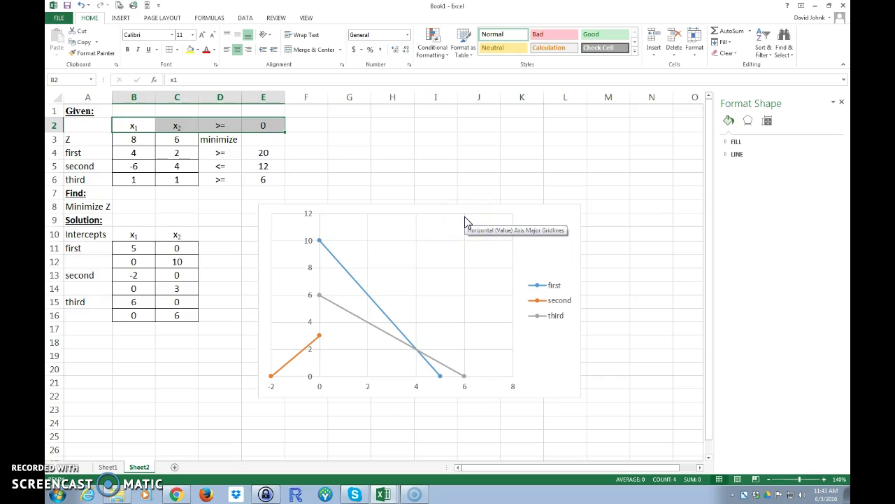
{"action": "left_click", "coordinate": [143, 289]}
{"action": "type", "text": "6"}
{"action": "key", "text": "Tab"}
{"action": "type", "text": "1"}
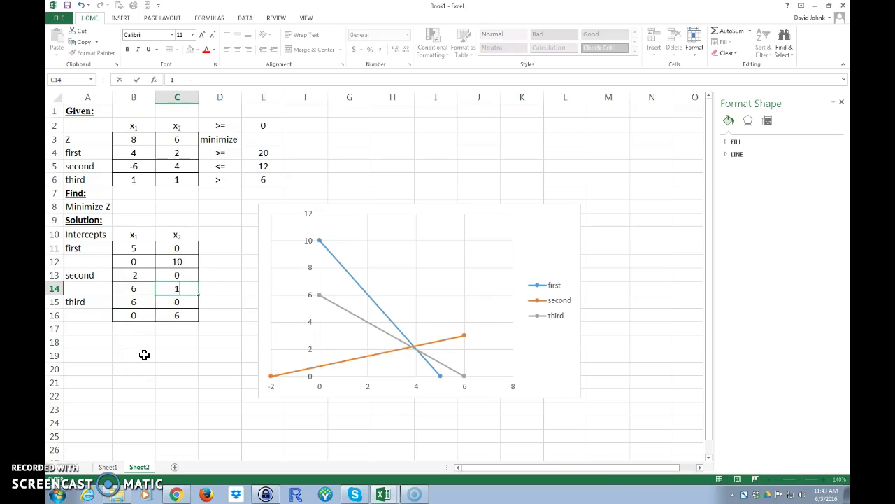
{"action": "type", "text": "2"}
{"action": "key", "text": "Return"}
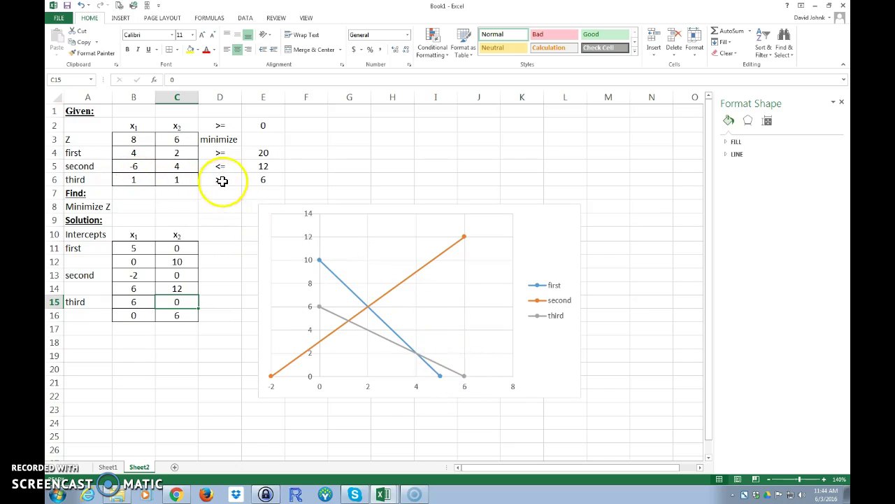
Step: Compare the first and third constraints in B4:E4 and B6:E6 with their plotted lines to identify the feasible region
{"action": "left_click_drag", "start_coordinate": [131, 152], "coordinate": [252, 154]}
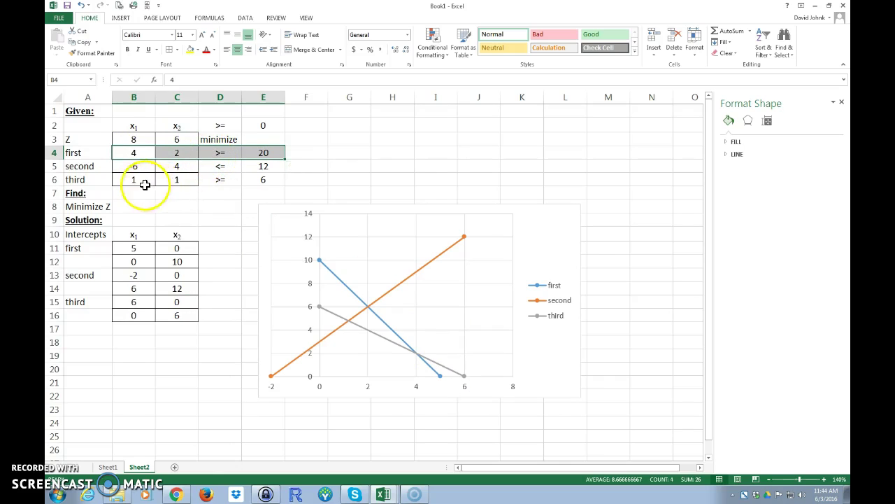
{"action": "left_click_drag", "start_coordinate": [140, 180], "coordinate": [252, 180]}
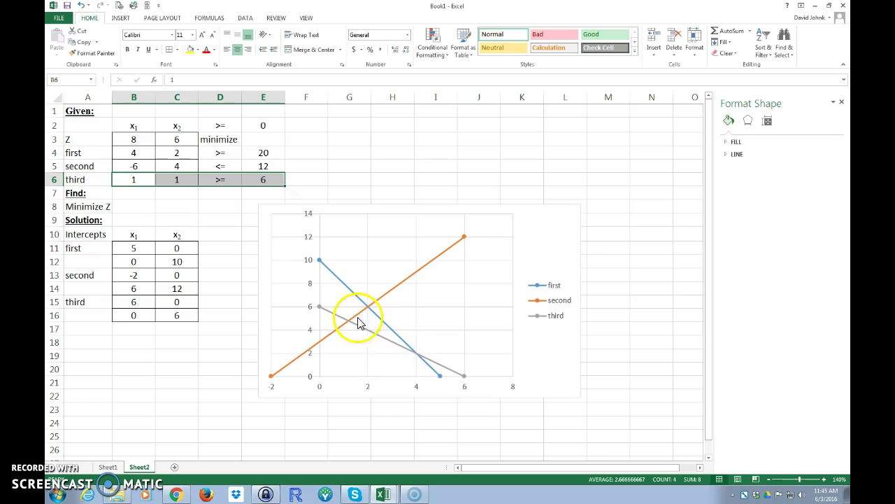
{"action": "mouse_move", "coordinate": [370, 316]}
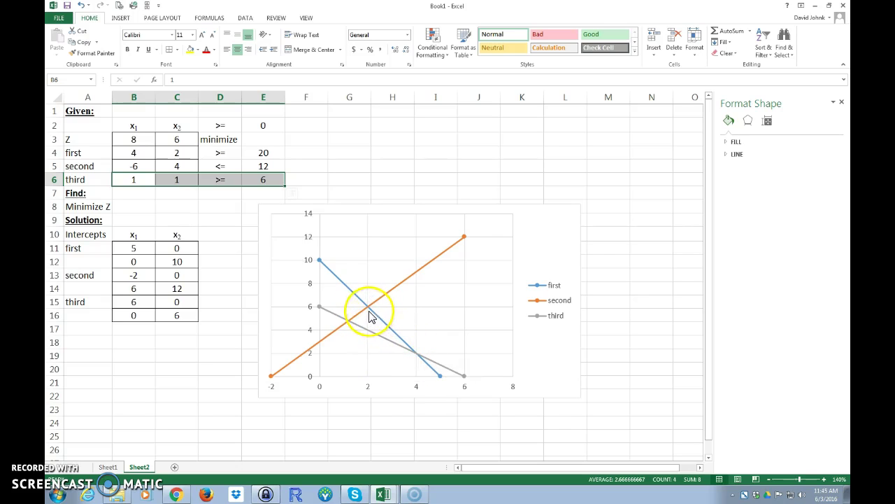
Step: Enter the heading cornerpoints below the intercept table and place it in B18
{"action": "left_click", "coordinate": [104, 343]}
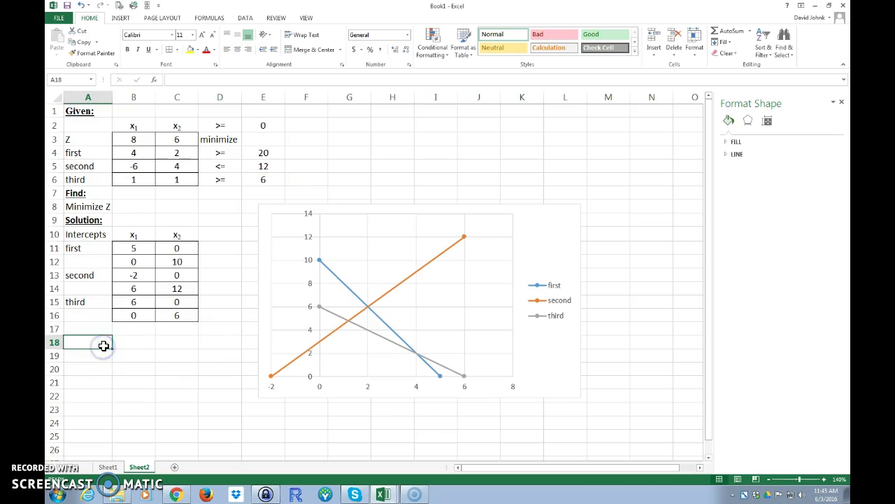
{"action": "type", "text": "cornerpoin"}
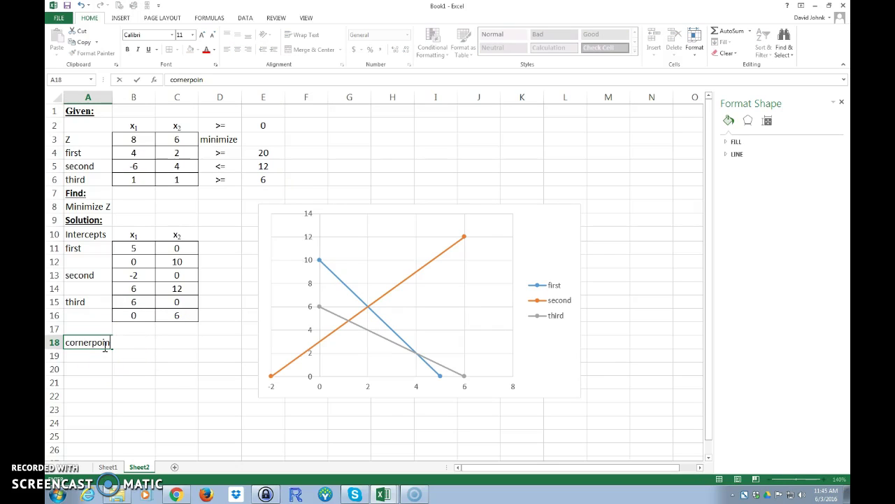
{"action": "type", "text": "ts"}
{"action": "key", "text": "Return"}
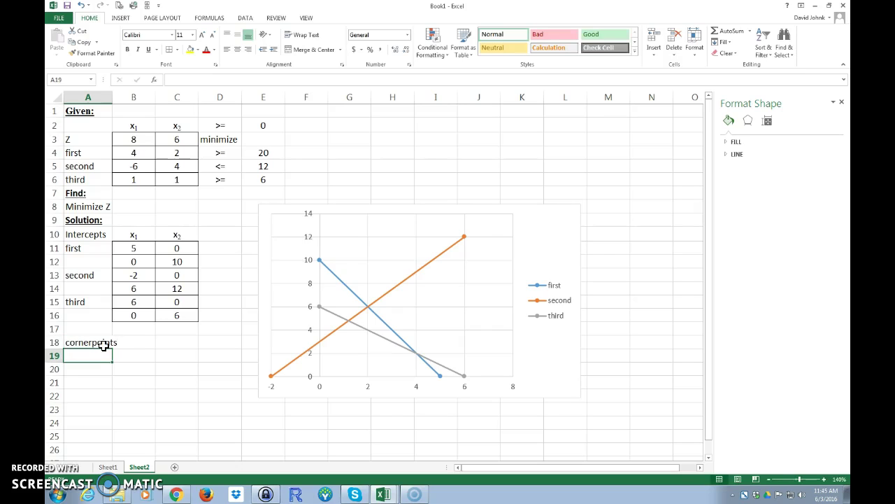
{"action": "left_click", "coordinate": [75, 343]}
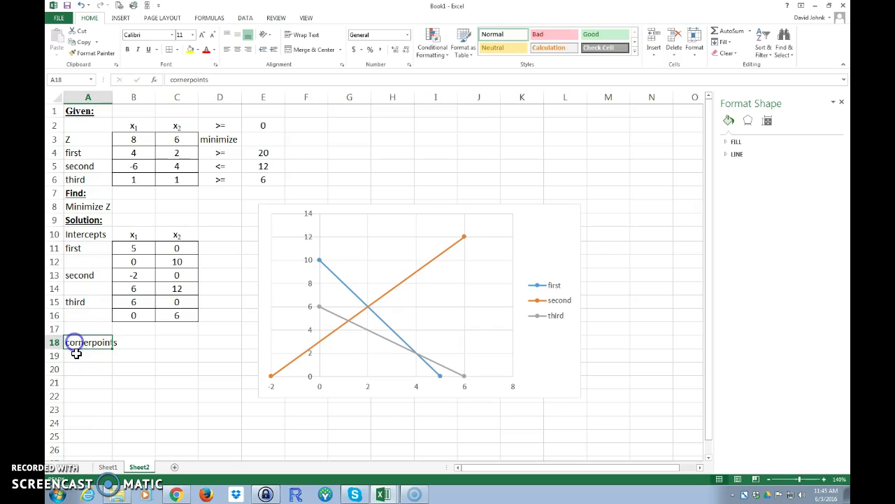
{"action": "left_click_drag", "start_coordinate": [79, 354], "coordinate": [132, 350]}
{"action": "left_click", "coordinate": [134, 357]}
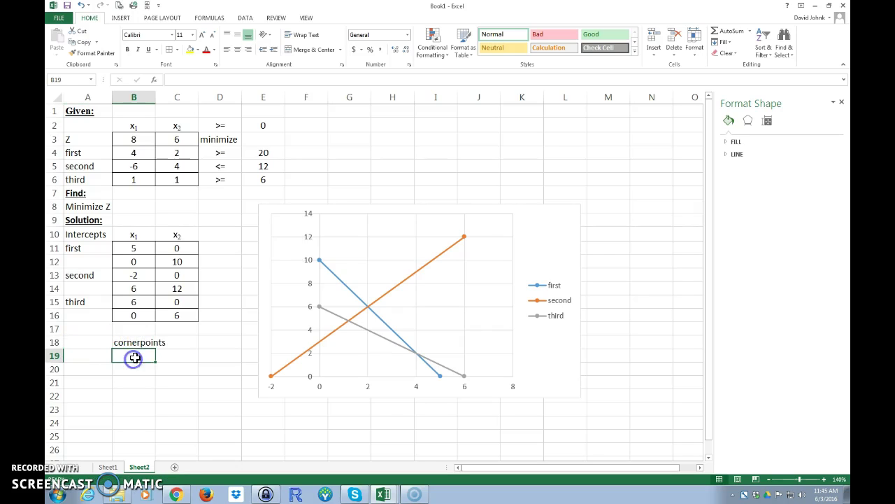
Step: Copy the x1 and x2 headings from B10:C10 into B19:C19 under the cornerpoints heading
{"action": "left_click_drag", "start_coordinate": [140, 235], "coordinate": [184, 234]}
{"action": "right_click", "coordinate": [181, 233]}
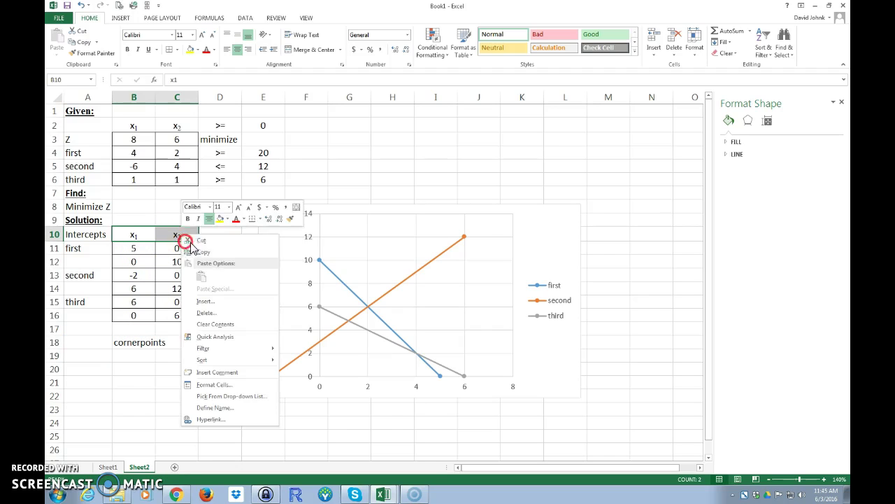
{"action": "left_click", "coordinate": [209, 252]}
{"action": "left_click", "coordinate": [135, 357]}
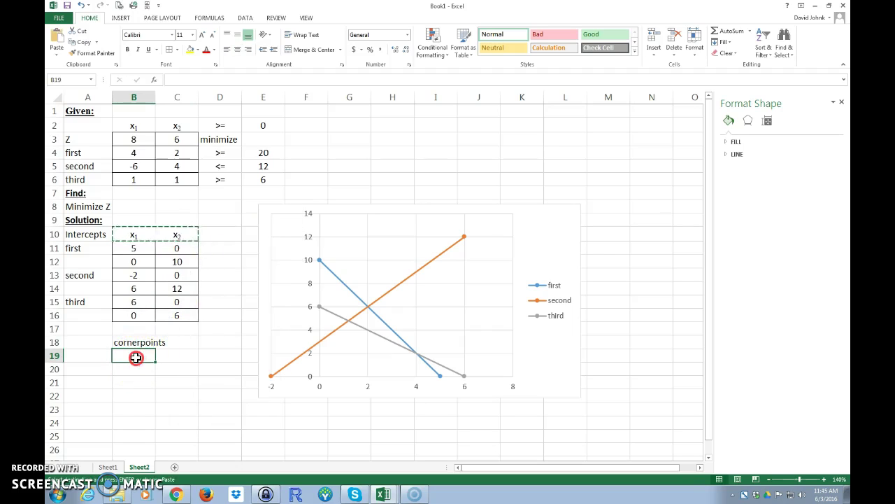
{"action": "right_click", "coordinate": [136, 358]}
{"action": "left_click", "coordinate": [157, 210]}
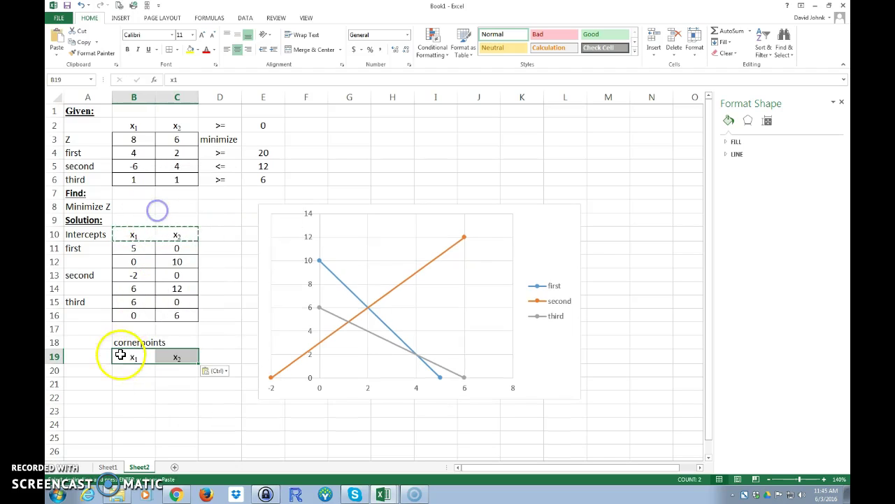
Step: Enter the corner point where the first and second lines cross, 2 in B20 and 6 in C20
{"action": "left_click", "coordinate": [132, 373]}
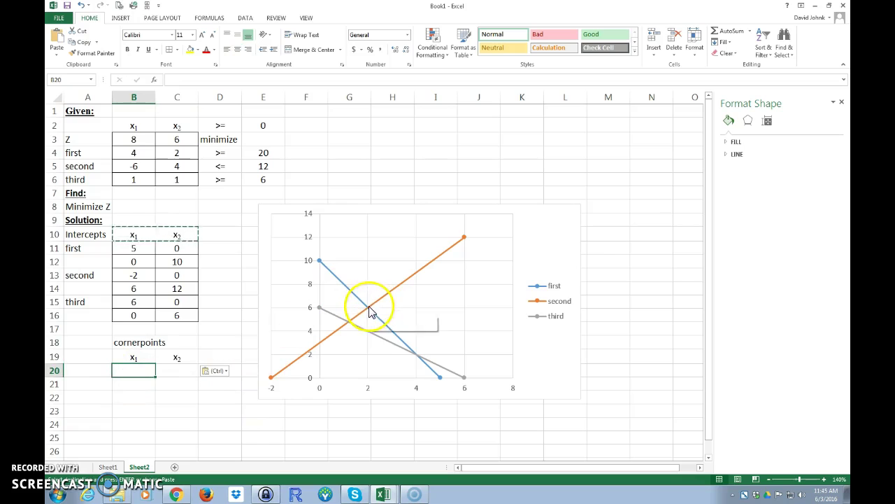
{"action": "mouse_move", "coordinate": [370, 314]}
{"action": "type", "text": "2"}
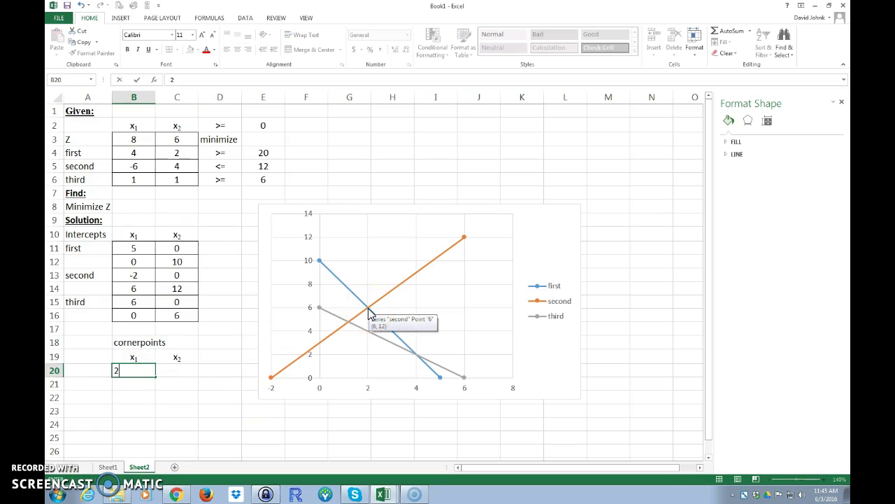
{"action": "key", "text": "Tab"}
{"action": "type", "text": "6"}
{"action": "key", "text": "Return"}
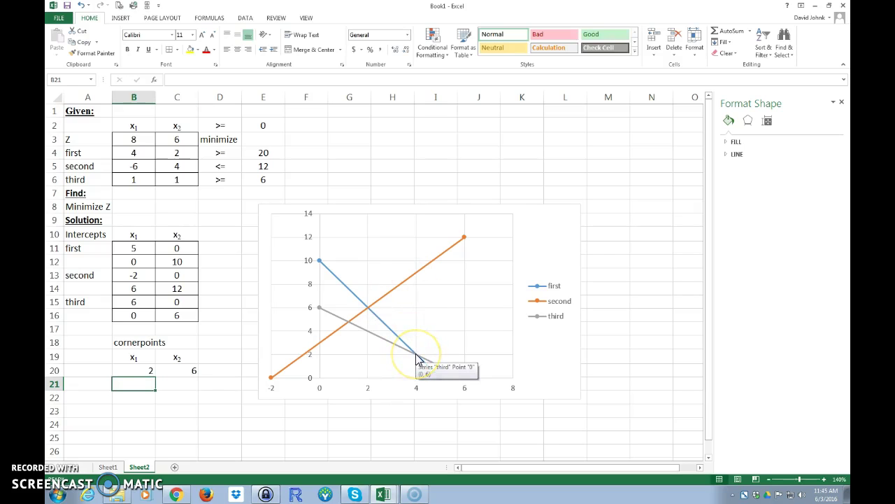
Step: Enter the other two corner points, 4 and 2 in B21:C21 and 6 and 0 in B22:C22
{"action": "type", "text": "4"}
{"action": "key", "text": "Tab"}
{"action": "type", "text": "2"}
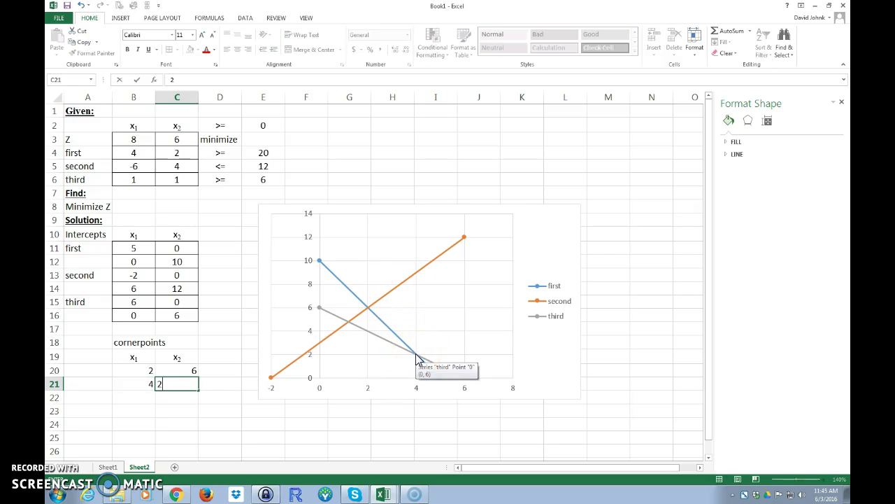
{"action": "key", "text": "Down"}
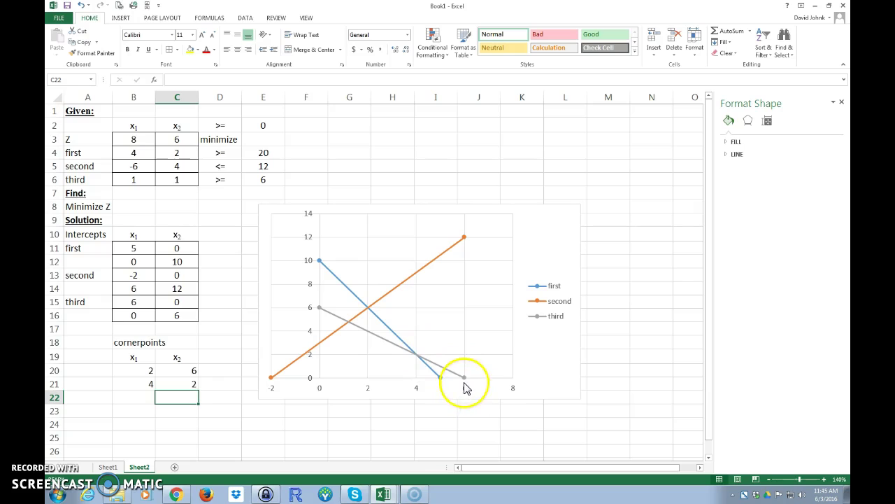
{"action": "key", "text": "Left"}
{"action": "type", "text": "6"}
{"action": "key", "text": "Tab"}
{"action": "type", "text": "0"}
{"action": "key", "text": "Down"}
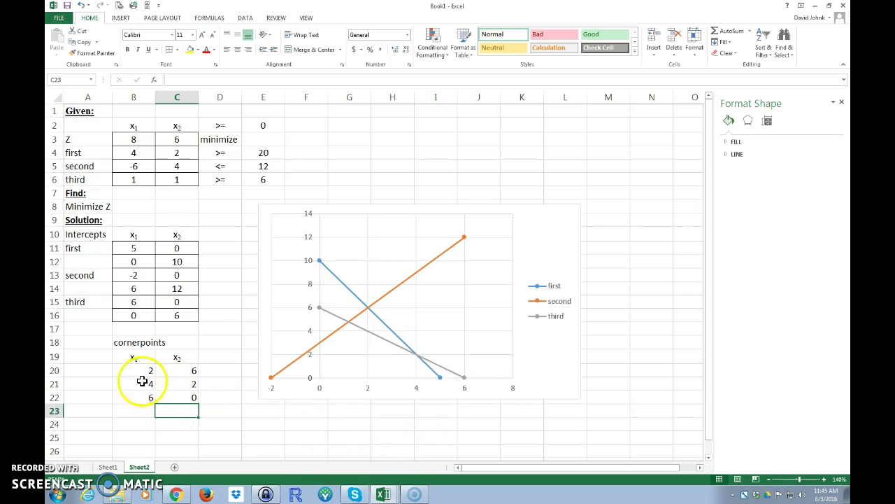
Step: Enter the heading Z in D19 and centre the corner-point table B19:D22
{"action": "left_click_drag", "start_coordinate": [133, 356], "coordinate": [168, 395]}
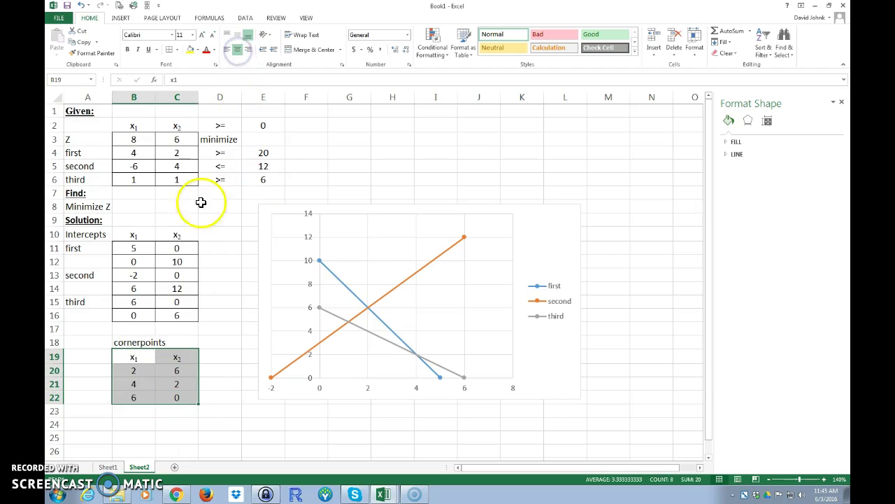
{"action": "left_click", "coordinate": [235, 361]}
{"action": "type", "text": "Z"}
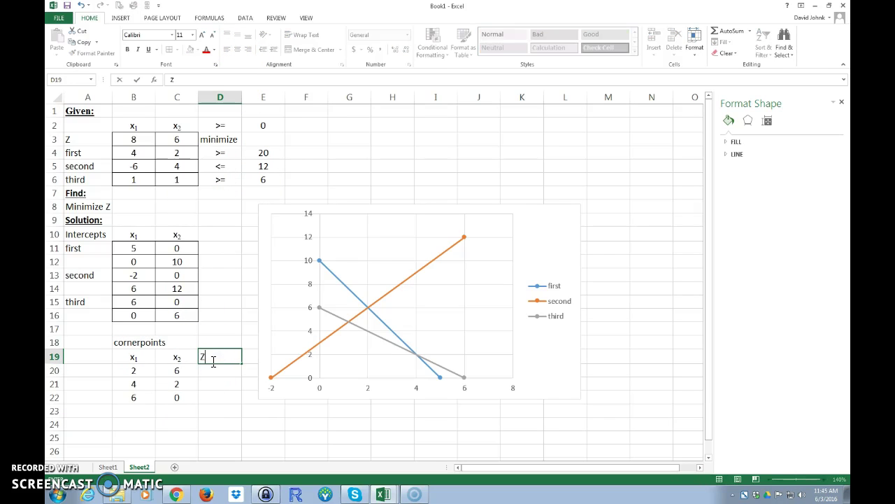
{"action": "key", "text": "Return"}
{"action": "left_click_drag", "start_coordinate": [219, 359], "coordinate": [219, 396]}
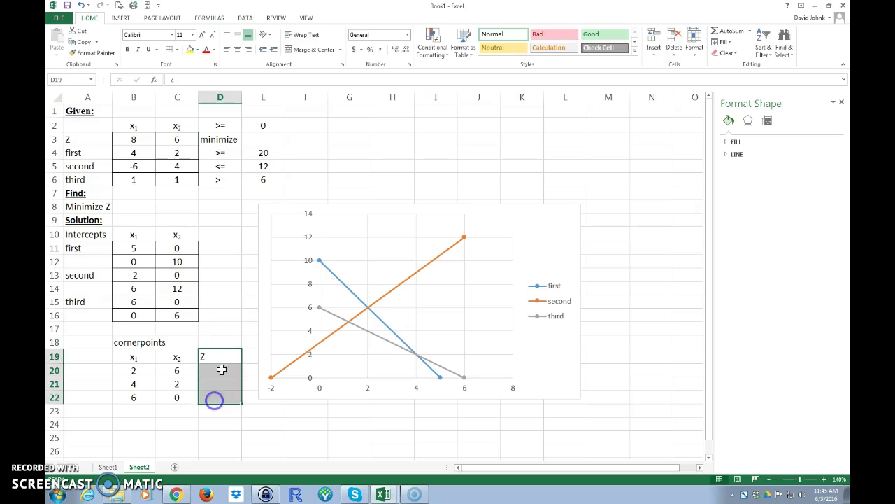
{"action": "left_click", "coordinate": [238, 49]}
Step: Apply cell borders to the whole corner-point table B19:D22
{"action": "left_click_drag", "start_coordinate": [132, 358], "coordinate": [205, 407]}
{"action": "left_click_drag", "start_coordinate": [137, 360], "coordinate": [226, 398]}
{"action": "left_click", "coordinate": [169, 48]}
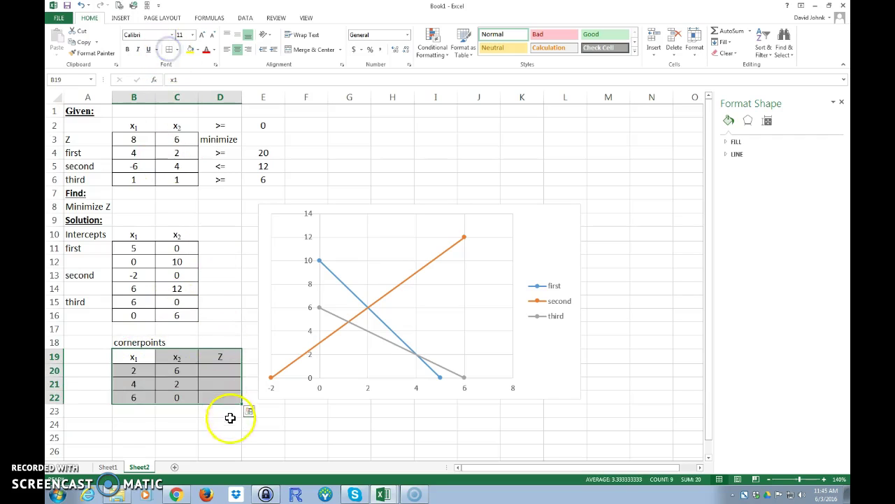
{"action": "left_click", "coordinate": [229, 420]}
{"action": "left_click_drag", "start_coordinate": [216, 369], "coordinate": [218, 394]}
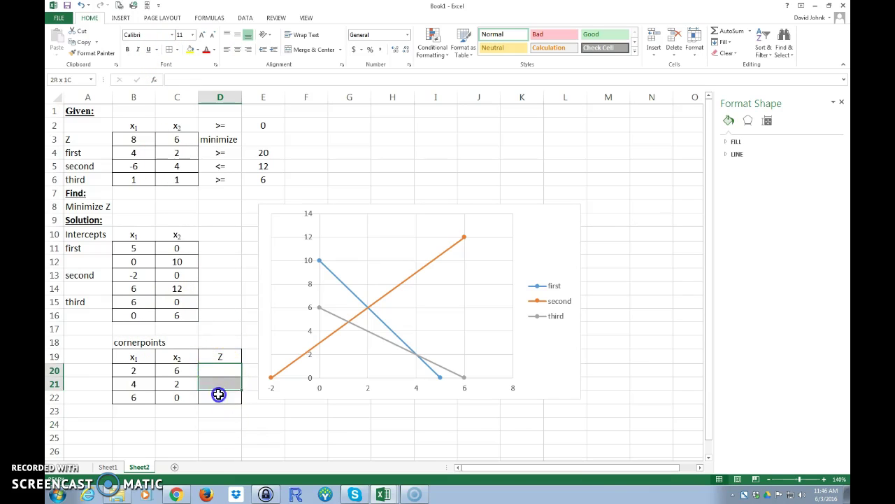
{"action": "type", "text": "="}
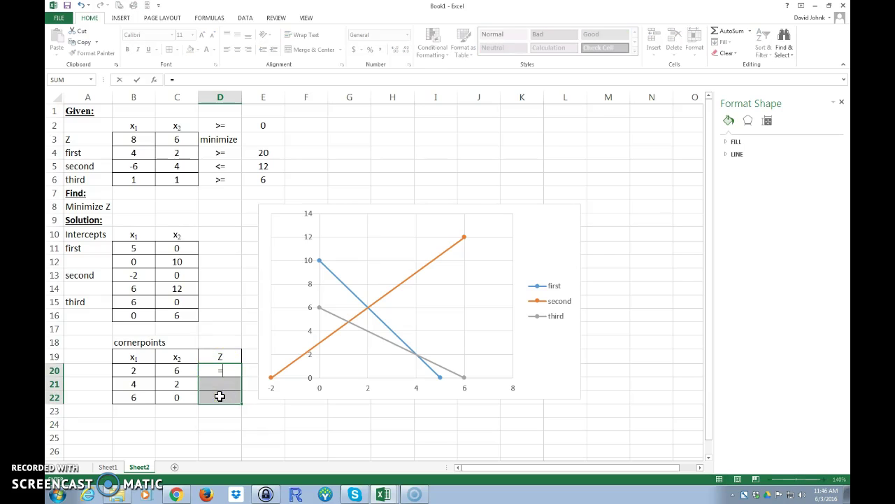
{"action": "left_click", "coordinate": [216, 420]}
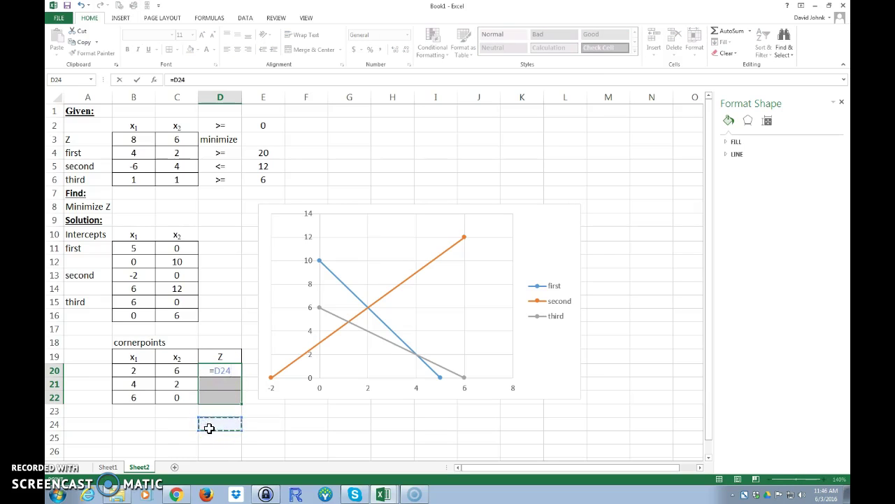
{"action": "key", "text": "Escape"}
Step: Calculate Z for every corner point in D20:D22 with the array formula =MMULT(B20:C22,TRANSPOSE(B3:C3))
{"action": "left_click_drag", "start_coordinate": [224, 370], "coordinate": [219, 382]}
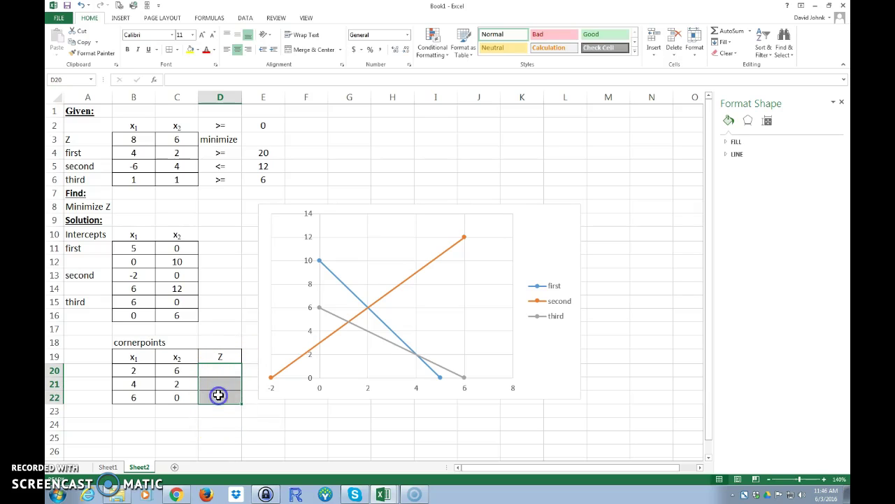
{"action": "type", "text": "=mmult"}
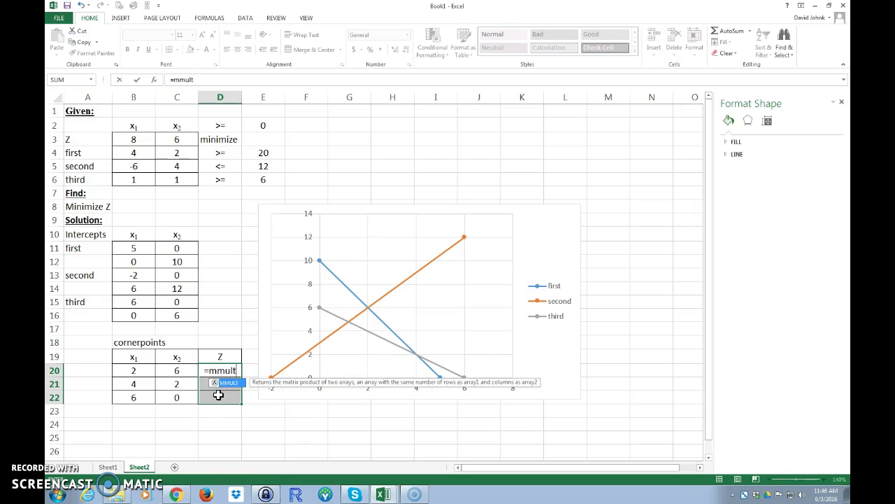
{"action": "type", "text": "("}
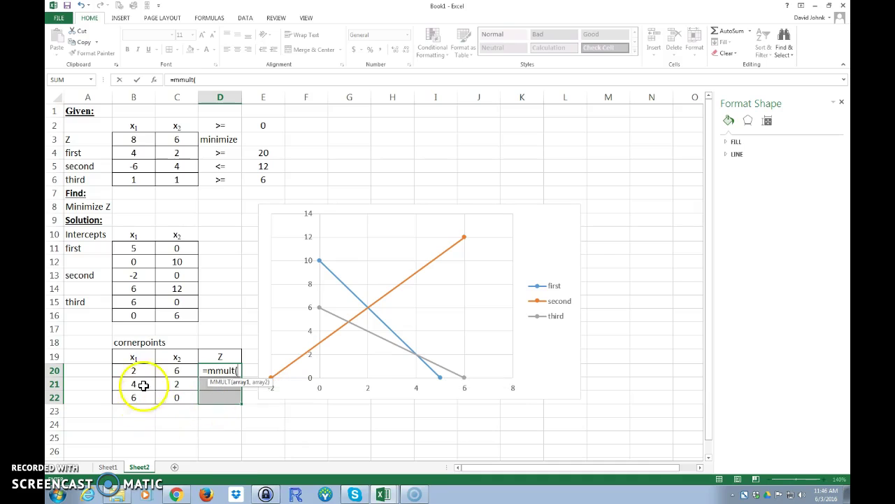
{"action": "left_click_drag", "start_coordinate": [133, 371], "coordinate": [163, 391]}
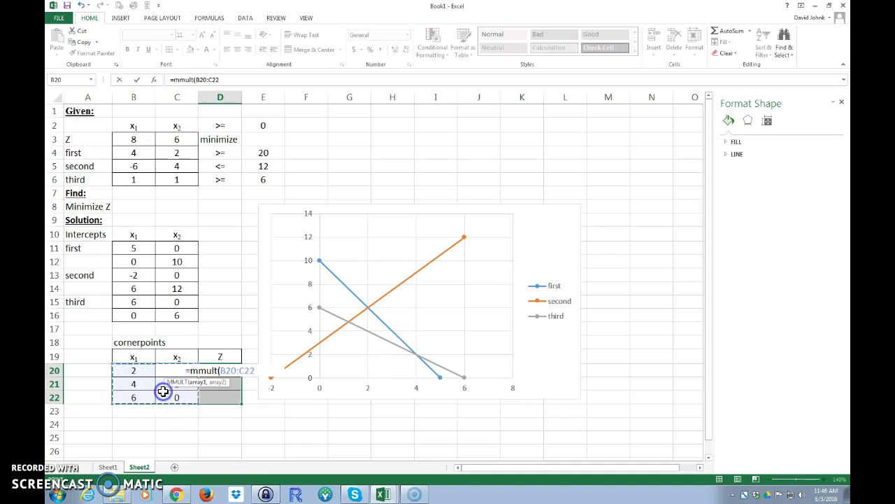
{"action": "type", "text": ",t"}
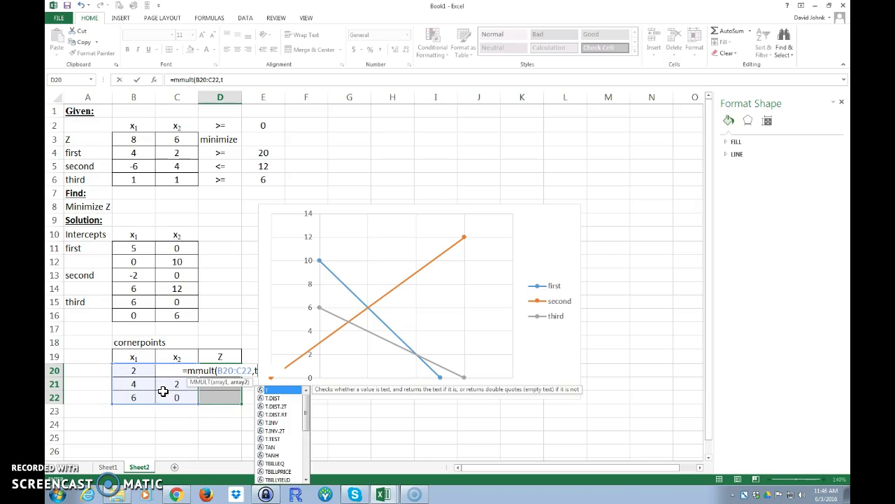
{"action": "type", "text": "ranspose("}
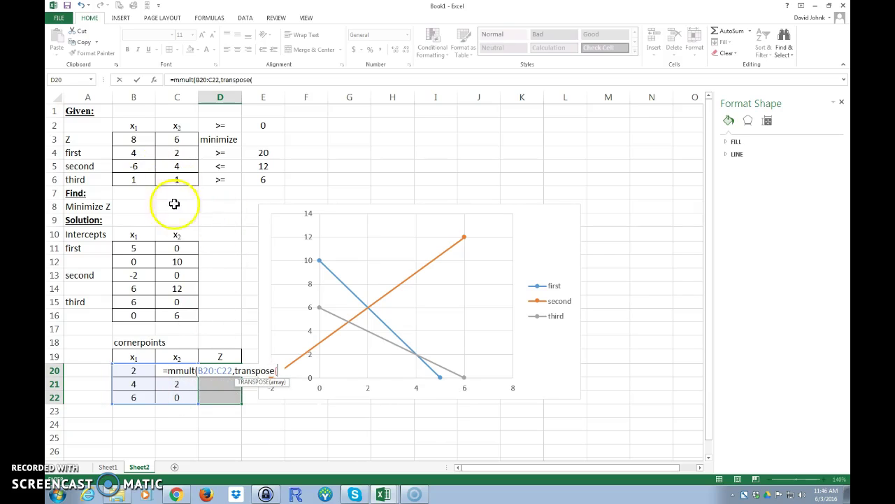
{"action": "left_click_drag", "start_coordinate": [134, 140], "coordinate": [169, 141]}
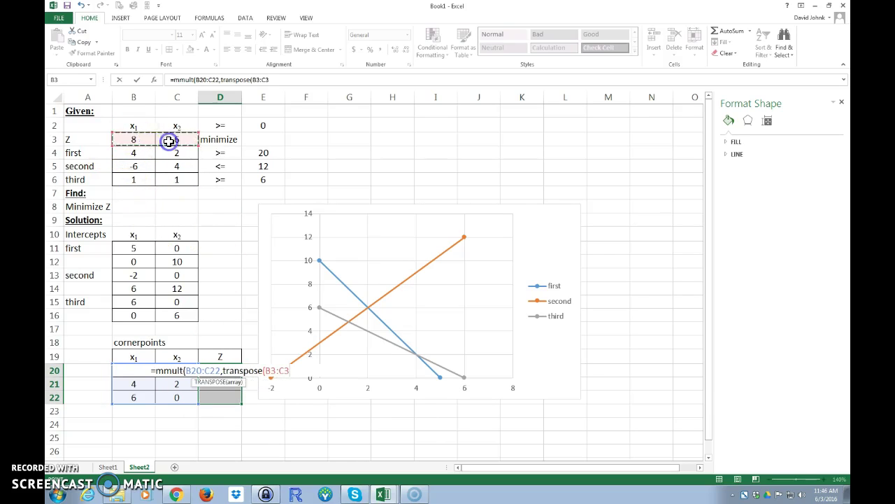
{"action": "type", "text": ")"}
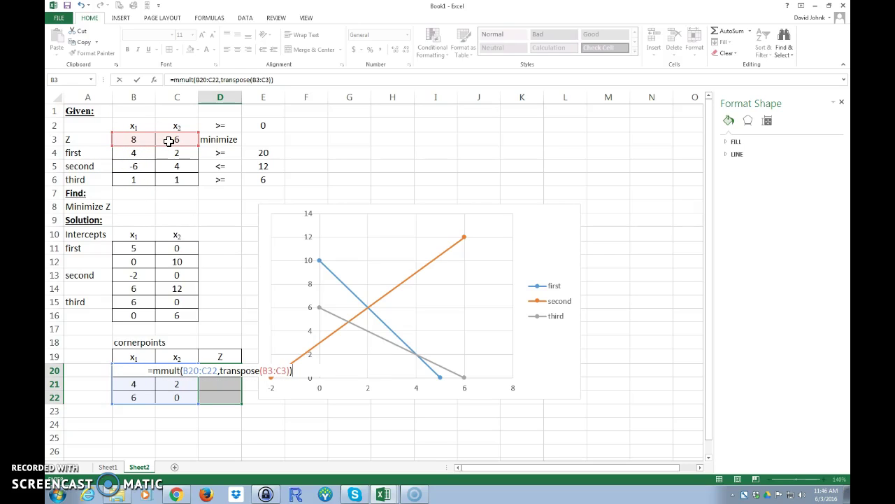
{"action": "type", "text": ")"}
{"action": "key", "text": "ctrl+shift+Return"}
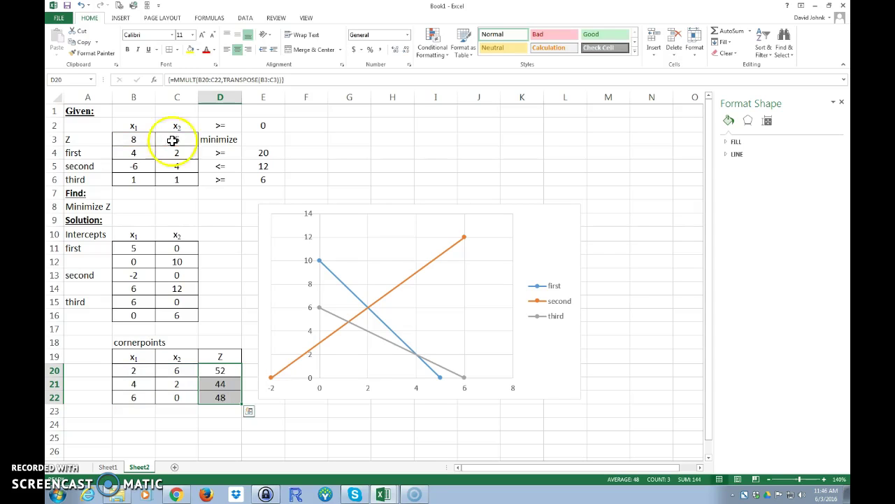
{"action": "left_click", "coordinate": [185, 425]}
Step: Move the chart clear of column E and highlight the minimum-Z corner point B21:D21 in yellow
{"action": "left_click_drag", "start_coordinate": [262, 217], "coordinate": [315, 221]}
{"action": "left_click", "coordinate": [214, 141]}
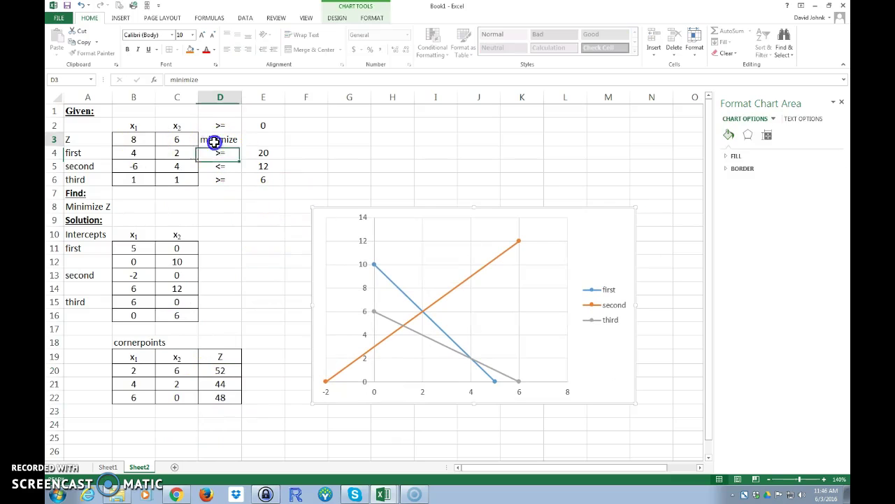
{"action": "left_click", "coordinate": [229, 384]}
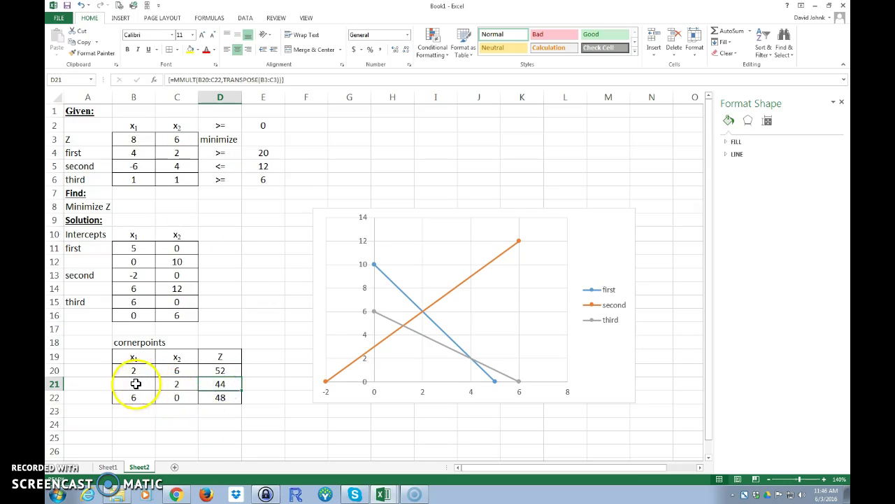
{"action": "left_click_drag", "start_coordinate": [135, 383], "coordinate": [218, 383]}
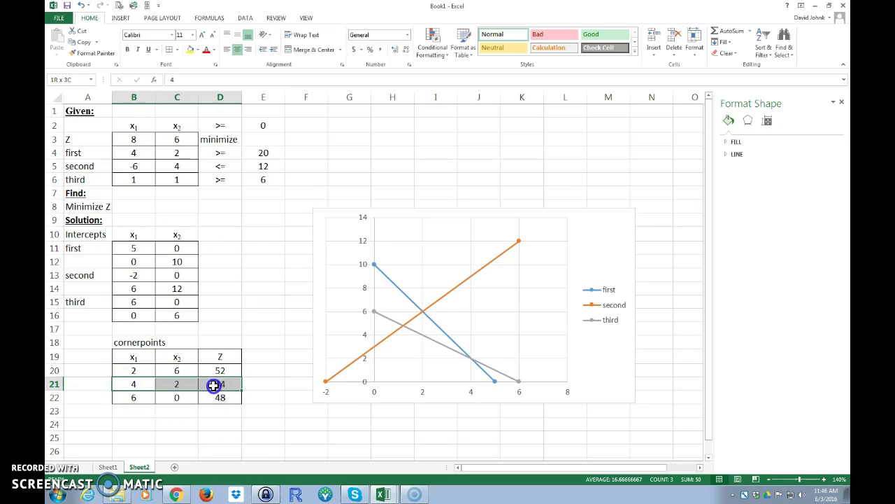
{"action": "left_click", "coordinate": [190, 50]}
{"action": "left_click", "coordinate": [231, 301]}
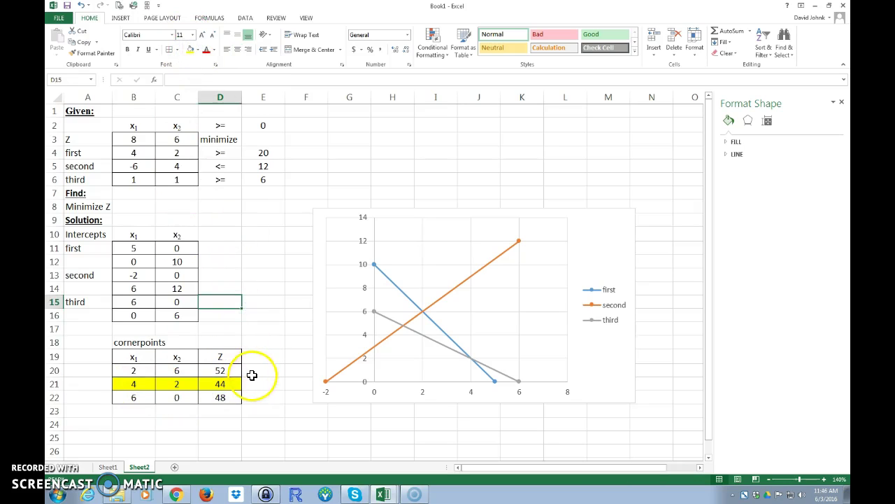
Step: Display the formula of D20 as text in E20 using FORMULATEXT, and move the chart up to uncover it
{"action": "left_click", "coordinate": [252, 375]}
{"action": "type", "text": "="}
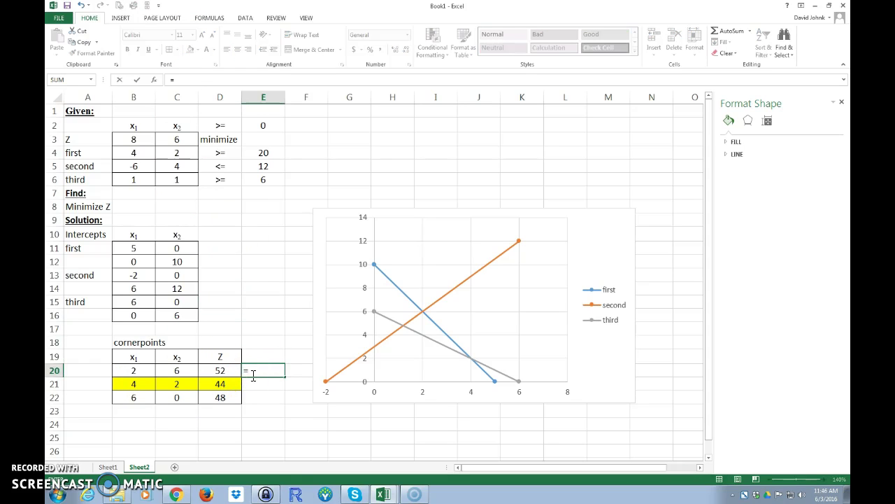
{"action": "type", "text": "for"}
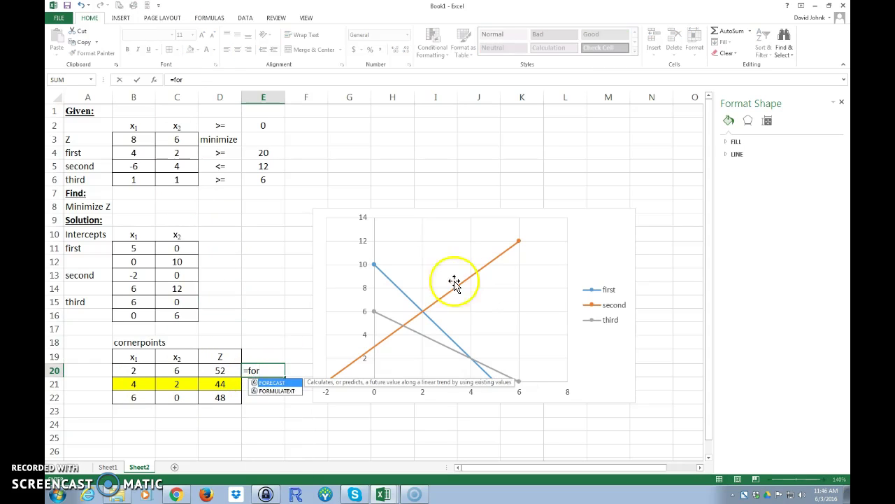
{"action": "double_click", "coordinate": [269, 390]}
{"action": "left_click", "coordinate": [238, 371]}
{"action": "key", "text": "Return"}
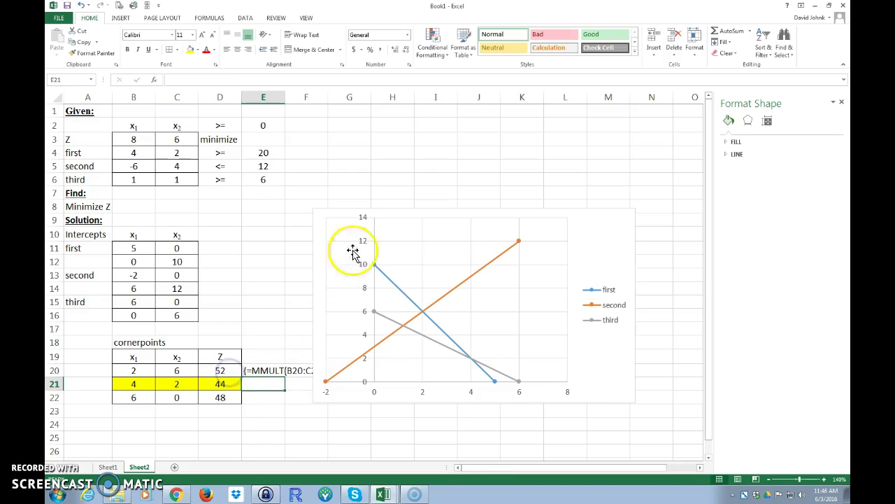
{"action": "left_click_drag", "start_coordinate": [387, 212], "coordinate": [366, 161]}
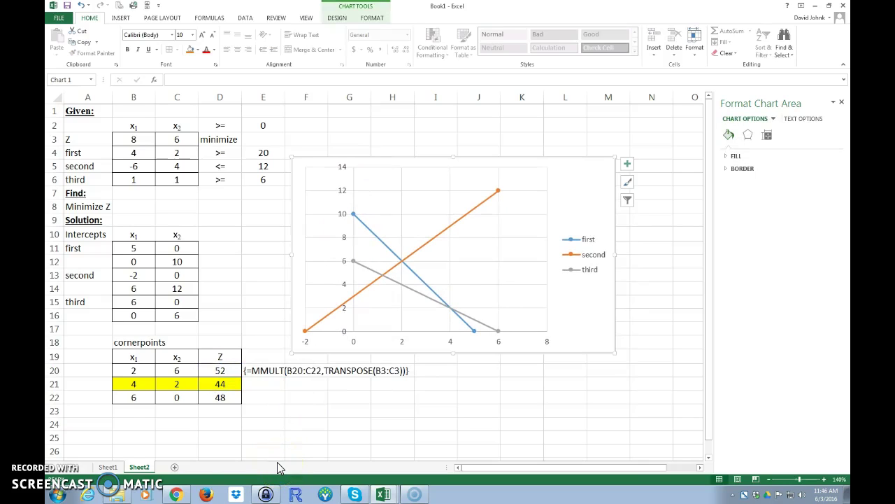
Step: Enter the heading Alternate Solution: in A23 below the corner-point table
{"action": "left_click", "coordinate": [83, 412]}
{"action": "type", "text": "Alte"}
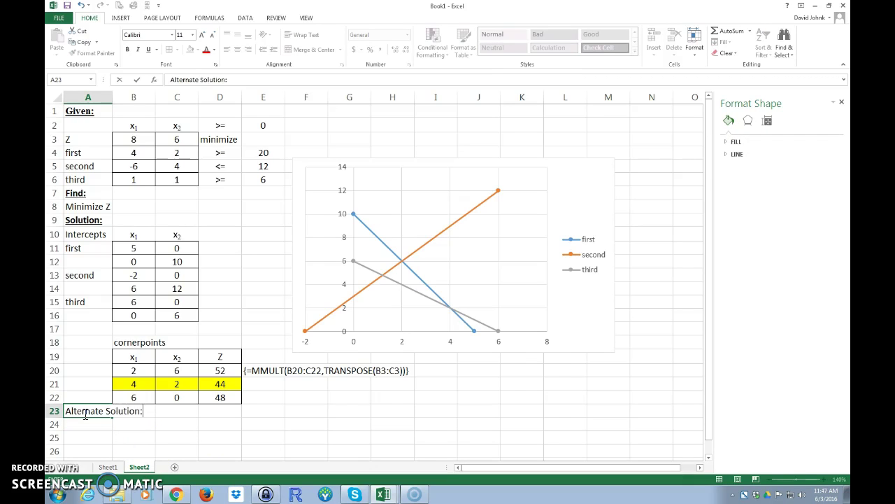
{"action": "type", "text": "rnate Solution:"}
{"action": "key", "text": "Return"}
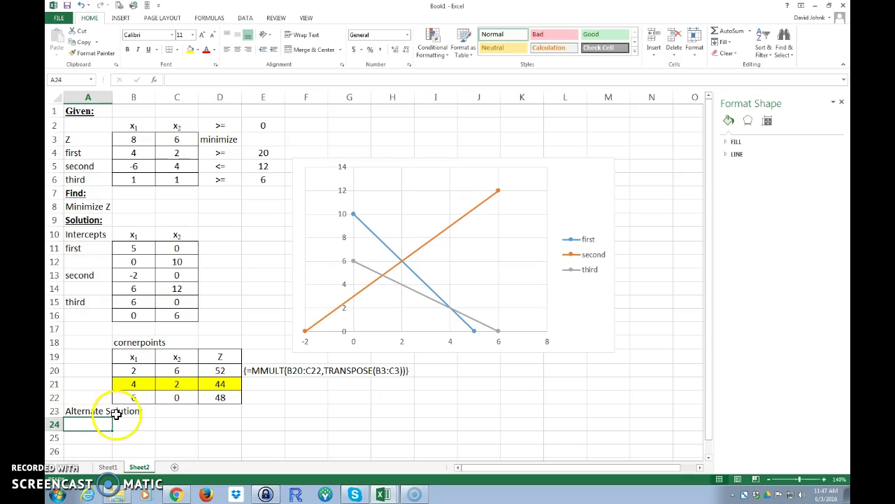
Step: Label A24:A27 as Z, first, second and third by entering =A3 in A24 and filling it down
{"action": "type", "text": "Z"}
{"action": "key", "text": "Return"}
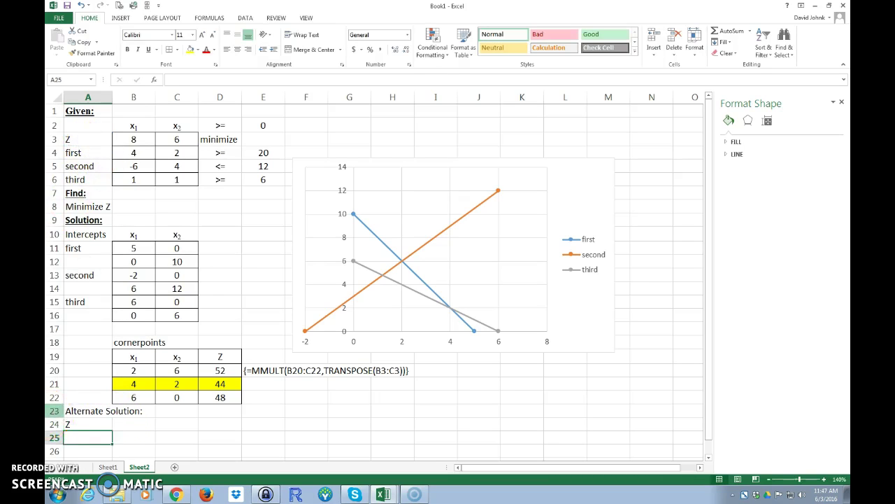
{"action": "left_click", "coordinate": [77, 426]}
{"action": "left_click_drag", "start_coordinate": [112, 431], "coordinate": [151, 431]}
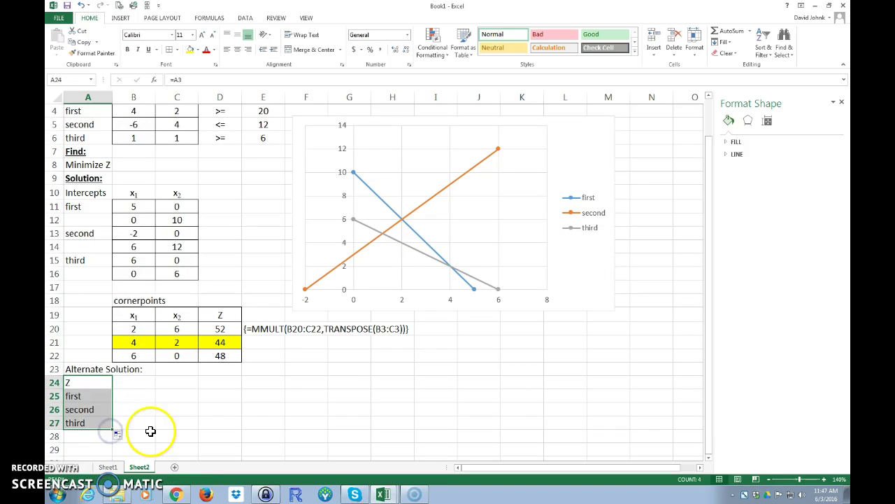
Step: Copy the x1 and x2 headings from B19:C19 to B28:C28 beneath the alternate-solution labels
{"action": "left_click_drag", "start_coordinate": [140, 316], "coordinate": [171, 316]}
{"action": "right_click", "coordinate": [171, 315]}
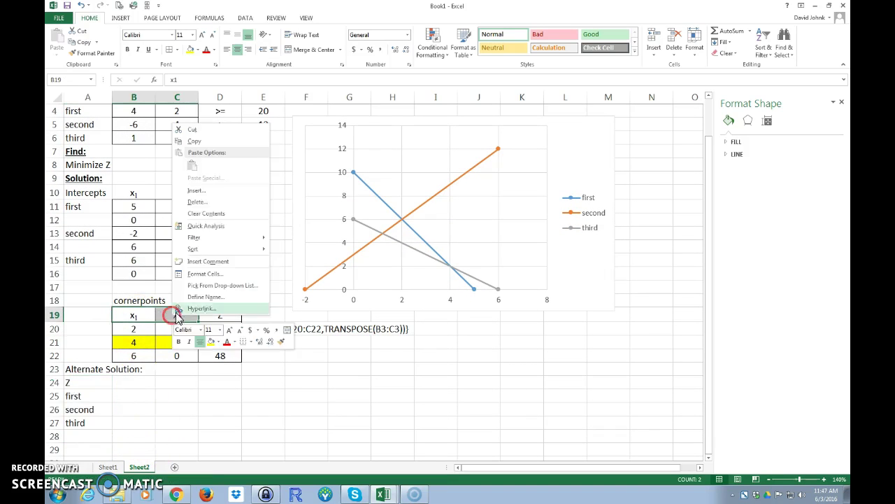
{"action": "left_click", "coordinate": [197, 145]}
{"action": "left_click", "coordinate": [125, 439]}
{"action": "right_click", "coordinate": [126, 439]}
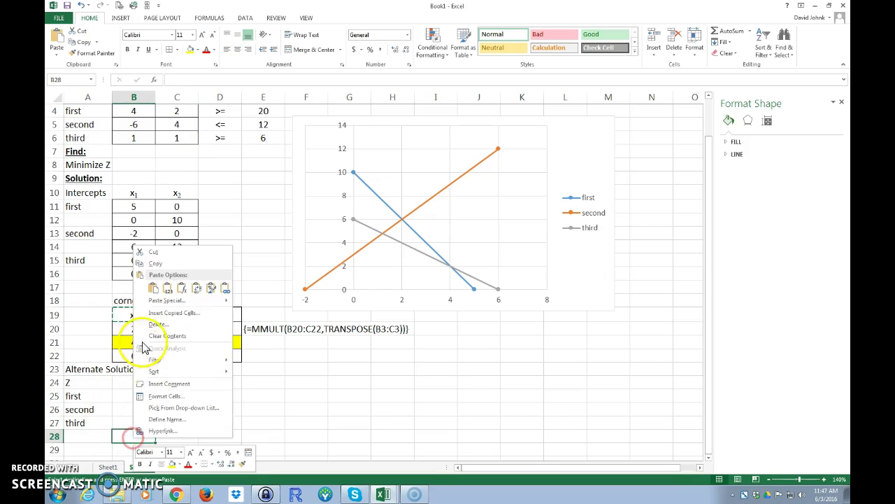
{"action": "left_click", "coordinate": [155, 290]}
{"action": "left_click", "coordinate": [292, 368]}
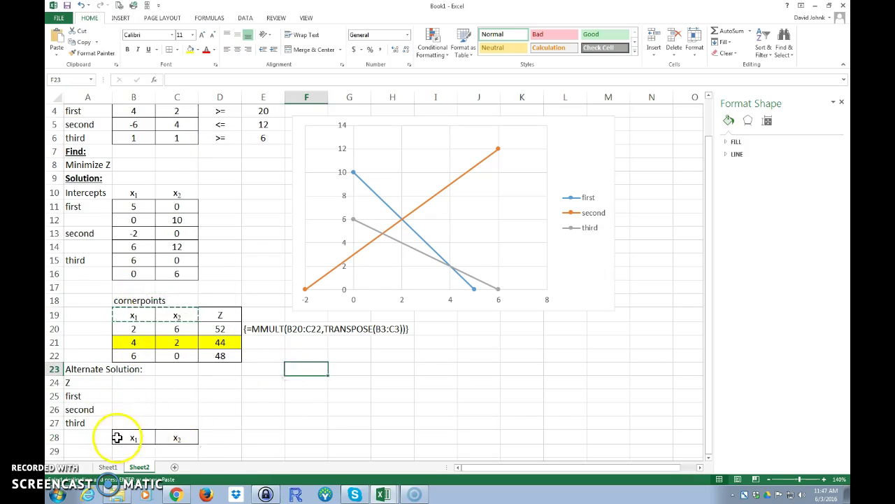
Step: Enter the starting value 1 for both x1 and x2 in B29:C29 and center the two cells
{"action": "scroll", "coordinate": [133, 380], "scroll_direction": "down", "scroll_amount": 2}
{"action": "left_click", "coordinate": [132, 370]}
{"action": "type", "text": "1"}
{"action": "key", "text": "Tab"}
{"action": "type", "text": "1"}
{"action": "left_click", "coordinate": [132, 371]}
{"action": "left_click_drag", "start_coordinate": [140, 370], "coordinate": [183, 370]}
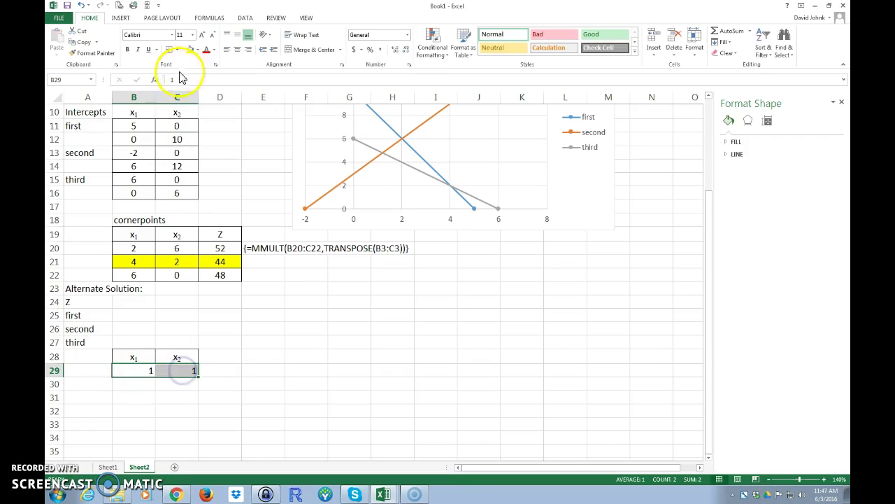
{"action": "left_click", "coordinate": [237, 50]}
{"action": "left_click", "coordinate": [130, 424]}
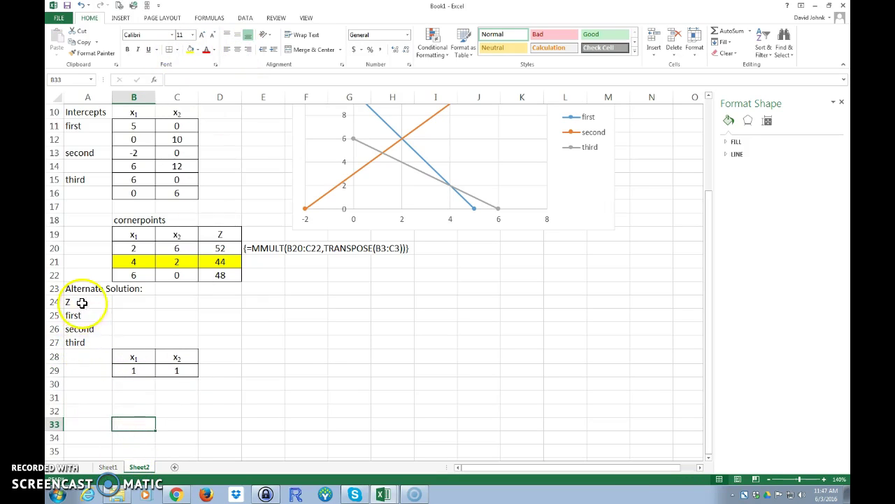
Step: Apply cell borders to the alternate-solution block A24:B27
{"action": "left_click_drag", "start_coordinate": [70, 303], "coordinate": [126, 337]}
{"action": "left_click", "coordinate": [169, 50]}
{"action": "left_click", "coordinate": [256, 334]}
Step: Calculate Z and the three constraint values in B24:B27 with the array formula =MMULT(B3:C6,TRANSPOSE(B29:C29))
{"action": "left_click_drag", "start_coordinate": [129, 301], "coordinate": [128, 338]}
{"action": "type", "text": "=mmulte"}
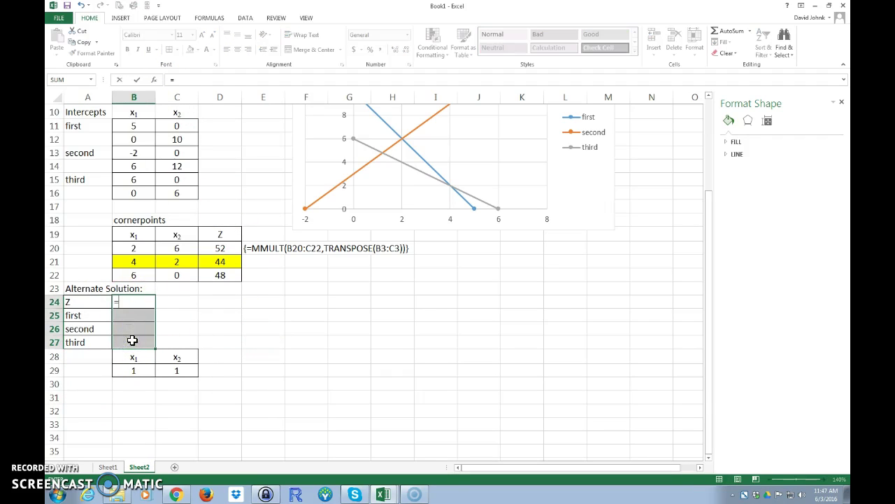
{"action": "key", "text": "BackSpace"}
{"action": "key", "text": "BackSpace"}
{"action": "type", "text": "t("}
{"action": "scroll", "coordinate": [203, 392], "scroll_direction": "up", "scroll_amount": 3}
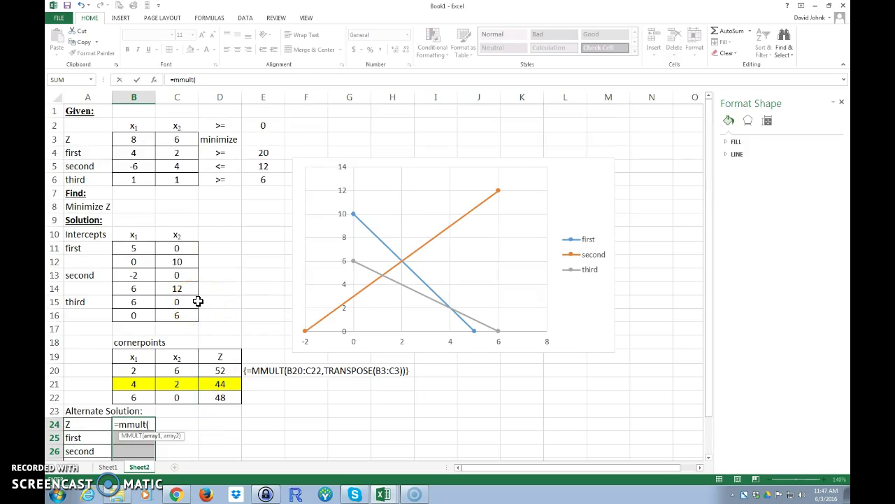
{"action": "left_click_drag", "start_coordinate": [131, 140], "coordinate": [162, 179]}
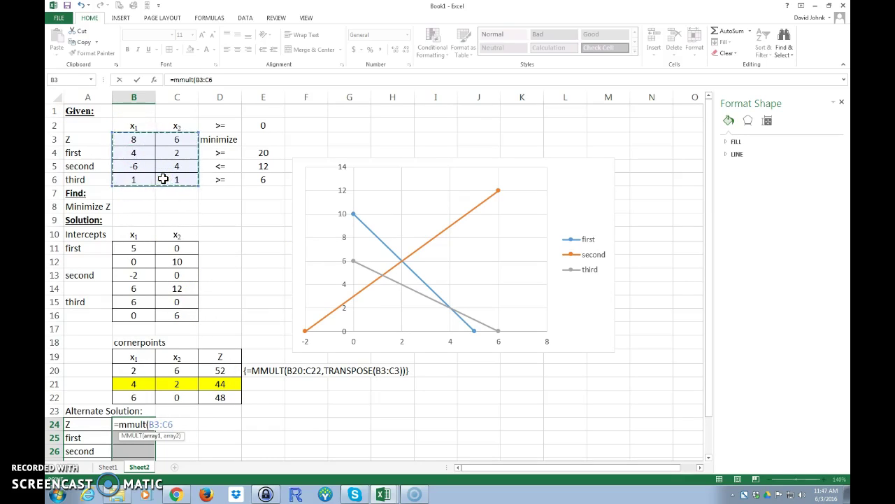
{"action": "type", "text": ",transp"}
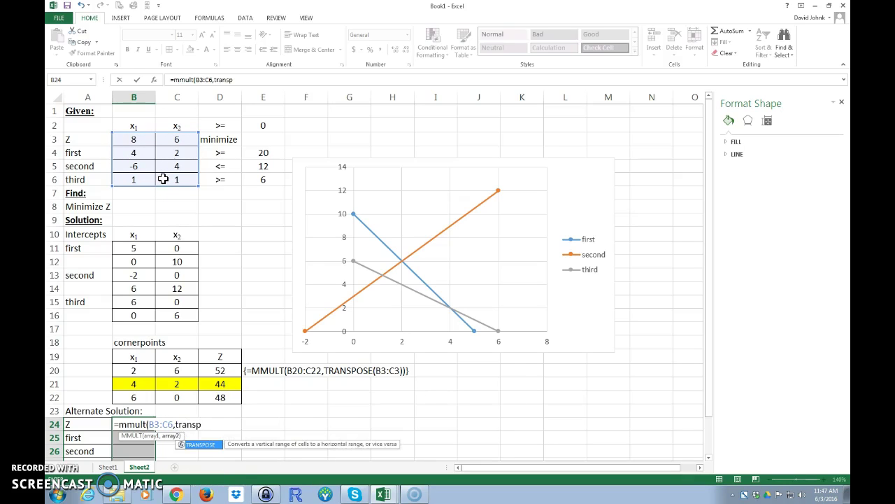
{"action": "type", "text": "ose("}
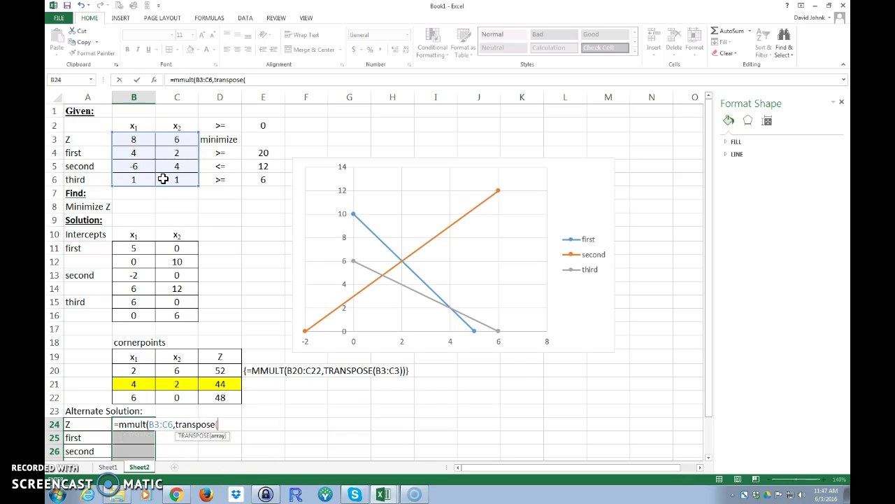
{"action": "scroll", "coordinate": [163, 179], "scroll_direction": "down", "scroll_amount": 3}
{"action": "left_click_drag", "start_coordinate": [140, 371], "coordinate": [169, 371]}
{"action": "type", "text": "))"}
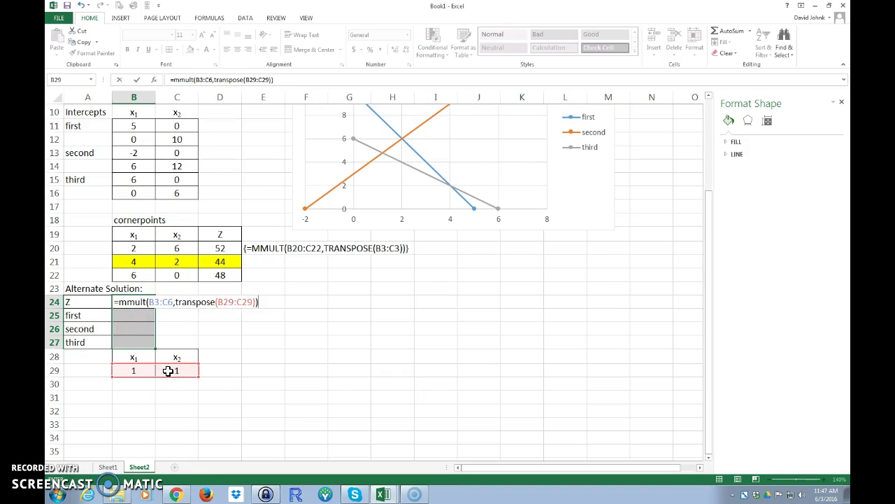
{"action": "key", "text": "ctrl+shift+Return"}
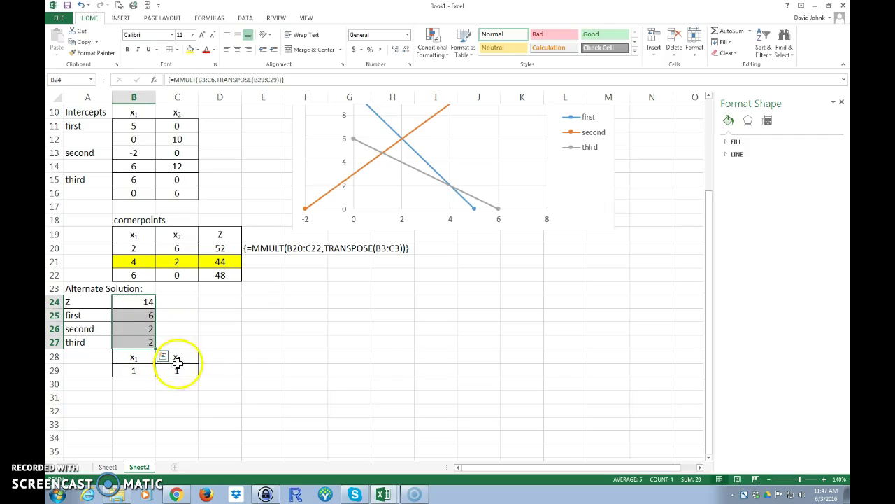
{"action": "left_click", "coordinate": [145, 424]}
Step: Test the formula with x1 = 2 and x2 = 6 in B29:C29 and compare B24 with the corner-point Z in D20
{"action": "left_click", "coordinate": [132, 371]}
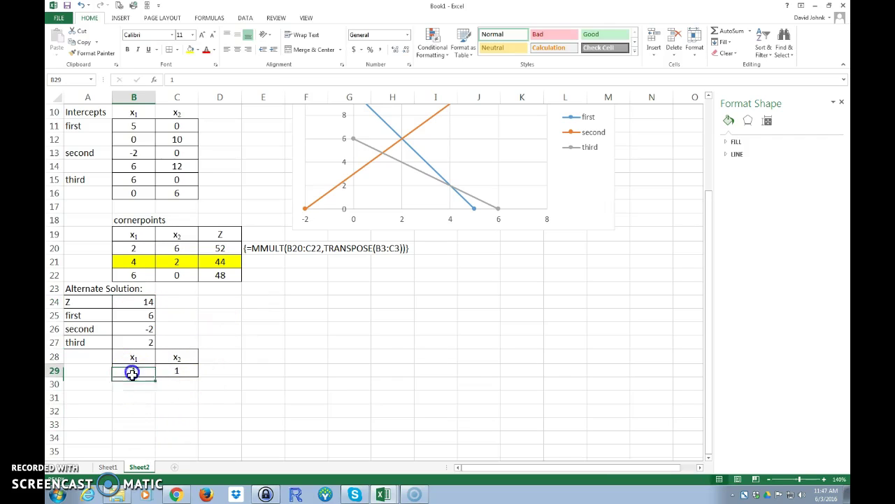
{"action": "type", "text": "2"}
{"action": "key", "text": "Tab"}
{"action": "type", "text": "6"}
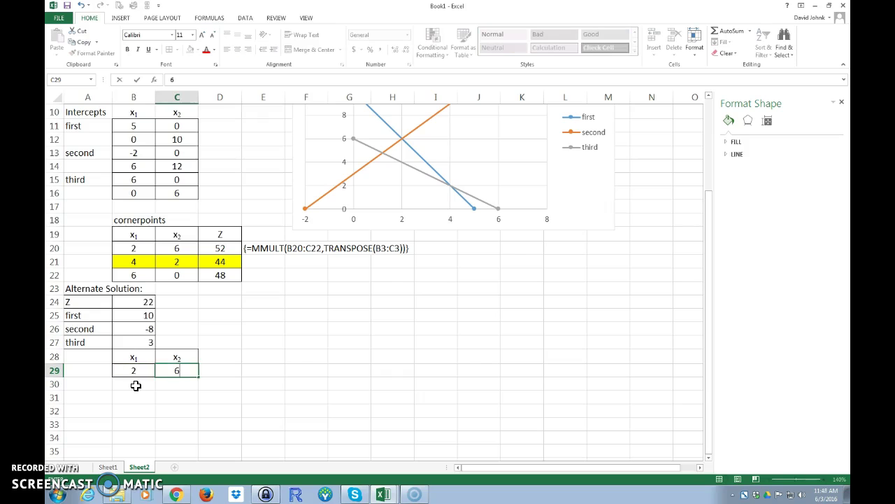
{"action": "key", "text": "Tab"}
{"action": "left_click", "coordinate": [142, 300]}
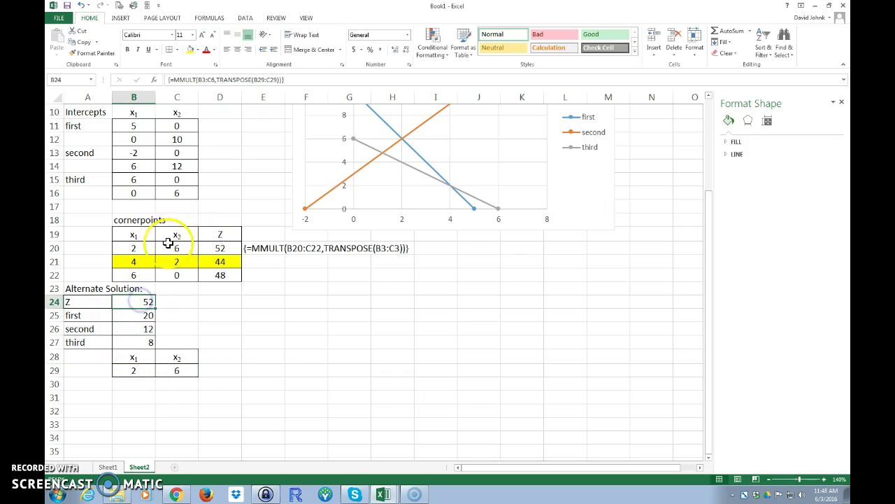
{"action": "left_click", "coordinate": [219, 251]}
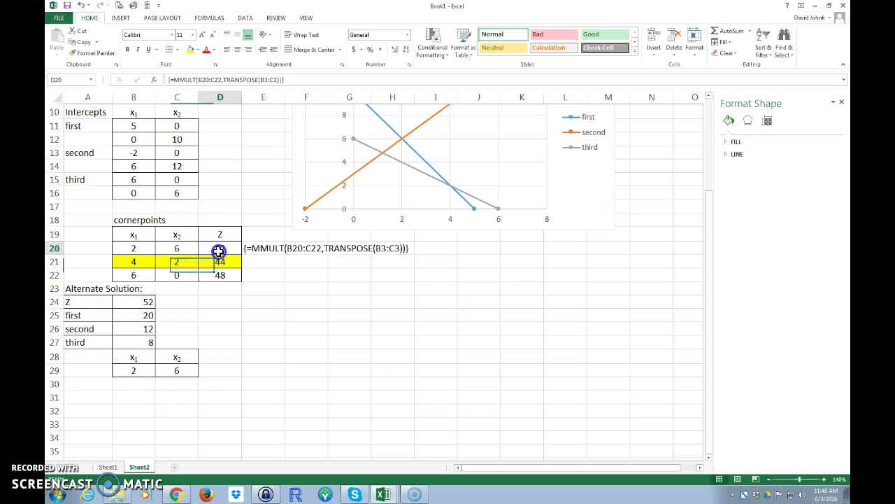
{"action": "left_click", "coordinate": [136, 376]}
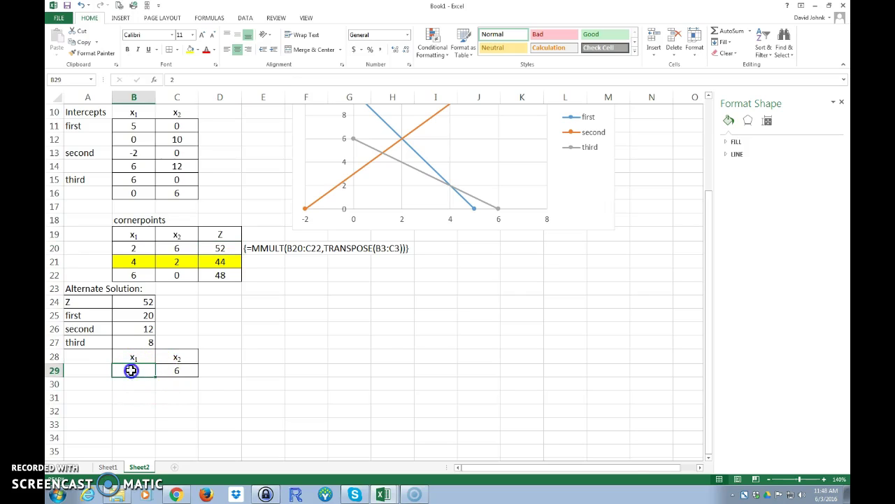
{"action": "left_click_drag", "start_coordinate": [131, 370], "coordinate": [180, 370]}
{"action": "left_click_drag", "start_coordinate": [125, 301], "coordinate": [134, 339]}
Step: Reset the x1 and x2 values in B29:C29 to 1 and 1
{"action": "left_click", "coordinate": [126, 372]}
{"action": "type", "text": "4"}
{"action": "key", "text": "Tab"}
{"action": "type", "text": "1"}
{"action": "left_click", "coordinate": [130, 374]}
{"action": "type", "text": "1"}
{"action": "key", "text": "Return"}
{"action": "left_click", "coordinate": [145, 373]}
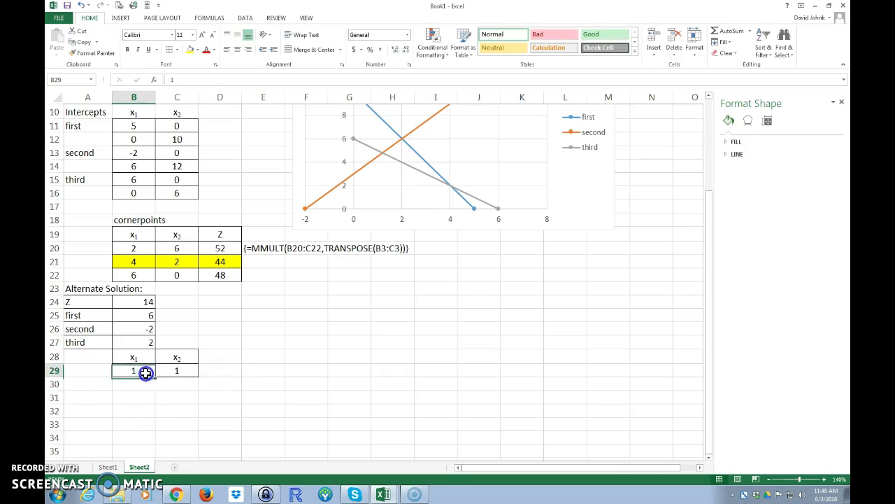
Step: Make the Alternate Solution: heading in A23 bold and underlined
{"action": "left_click", "coordinate": [81, 287]}
{"action": "left_click", "coordinate": [128, 50]}
{"action": "left_click", "coordinate": [149, 51]}
{"action": "left_click", "coordinate": [258, 300]}
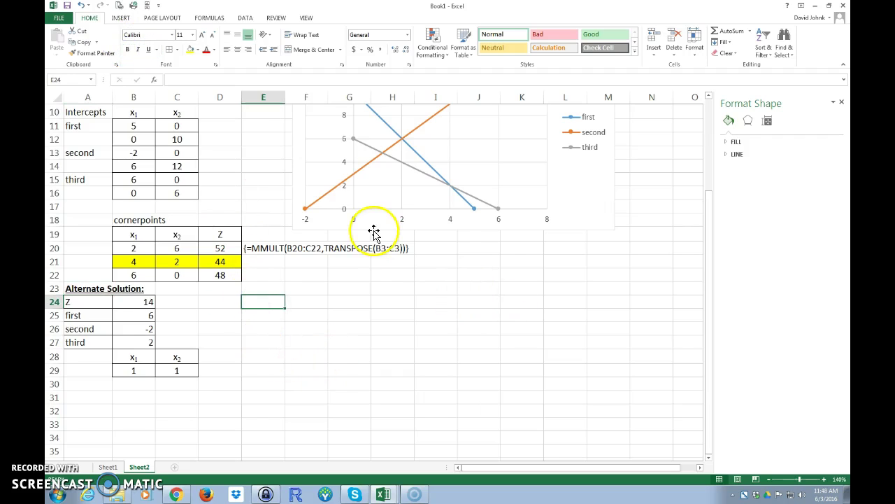
Step: Open Solver and set it to minimize objective cell B24 by changing variable cells B29:C29
{"action": "left_click", "coordinate": [120, 18]}
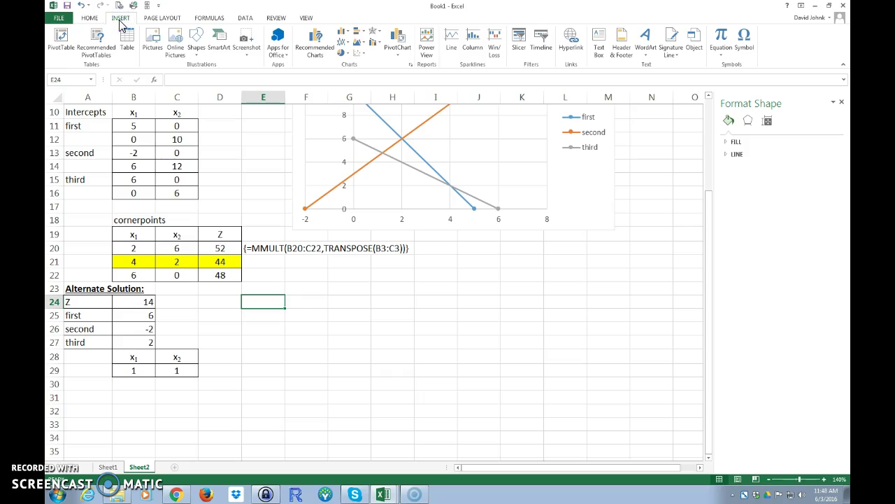
{"action": "left_click", "coordinate": [246, 19]}
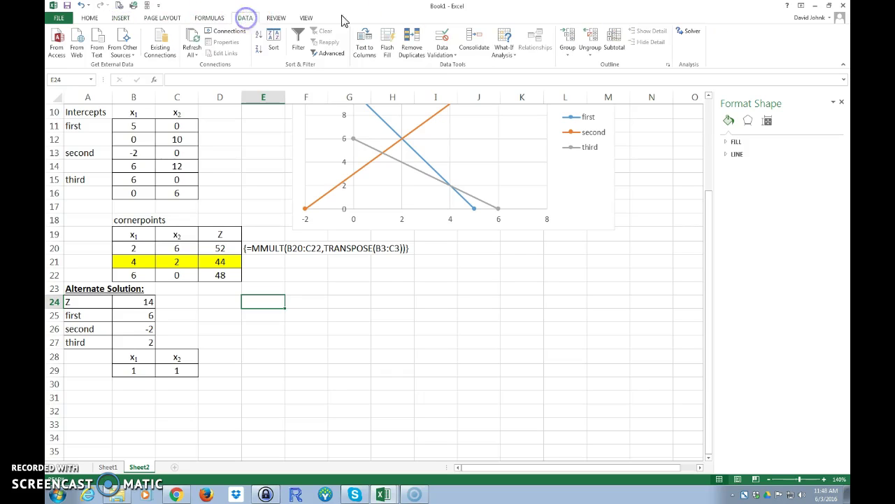
{"action": "left_click", "coordinate": [692, 33]}
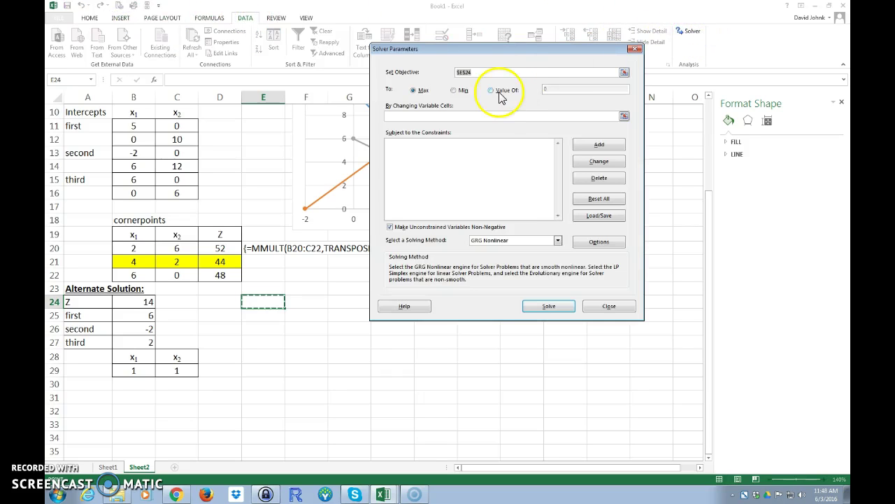
{"action": "left_click_drag", "start_coordinate": [488, 60], "coordinate": [468, 140]}
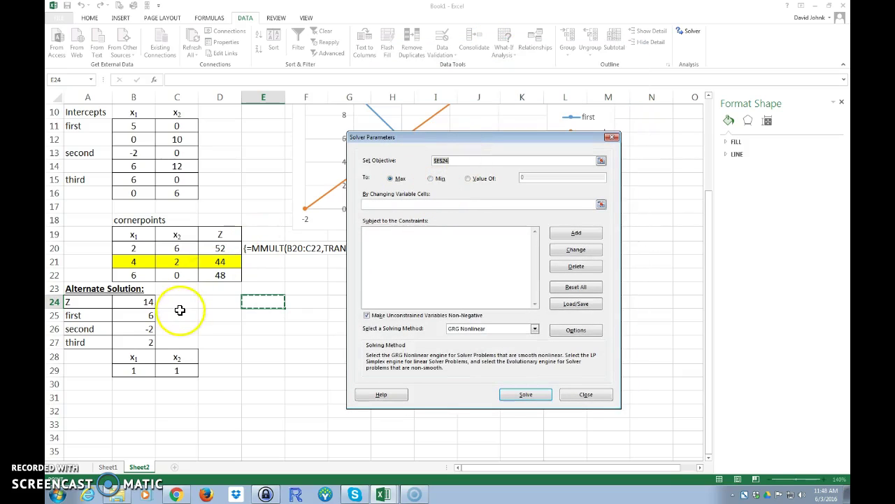
{"action": "left_click", "coordinate": [139, 301]}
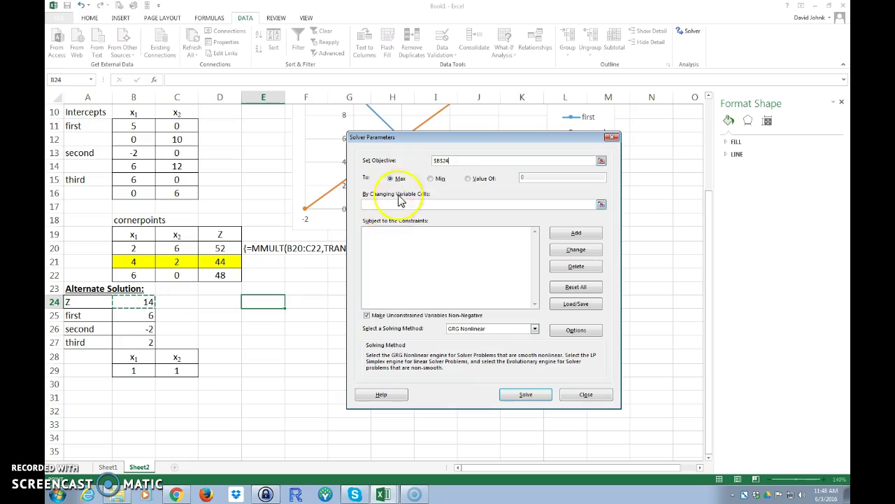
{"action": "left_click", "coordinate": [434, 179]}
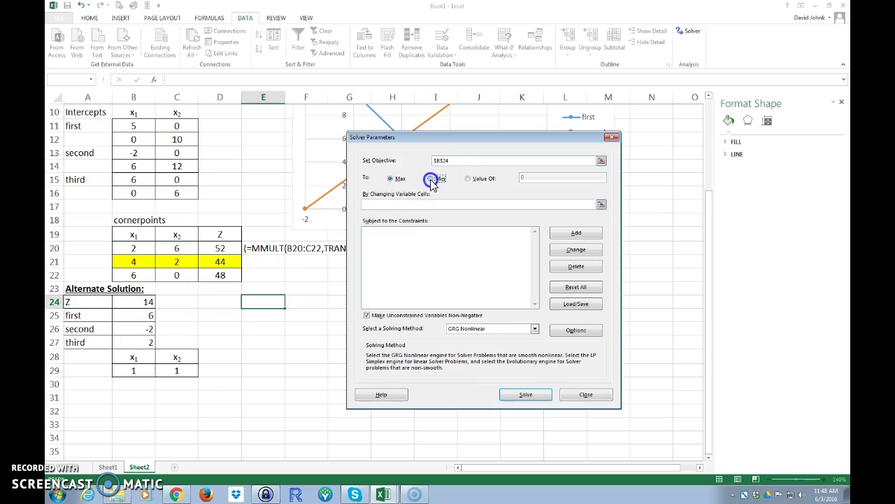
{"action": "left_click", "coordinate": [382, 204]}
{"action": "left_click_drag", "start_coordinate": [143, 370], "coordinate": [163, 370]}
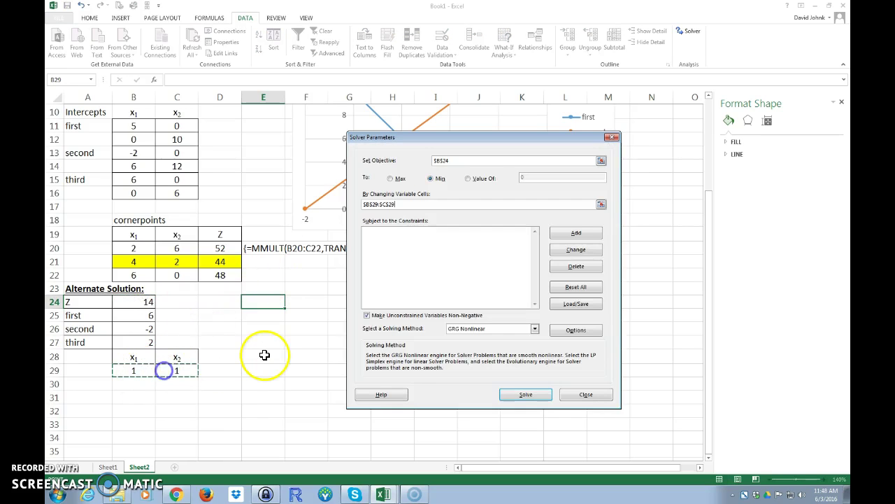
Step: Add the first Solver constraint, requiring B25 >= E4
{"action": "left_click", "coordinate": [383, 232]}
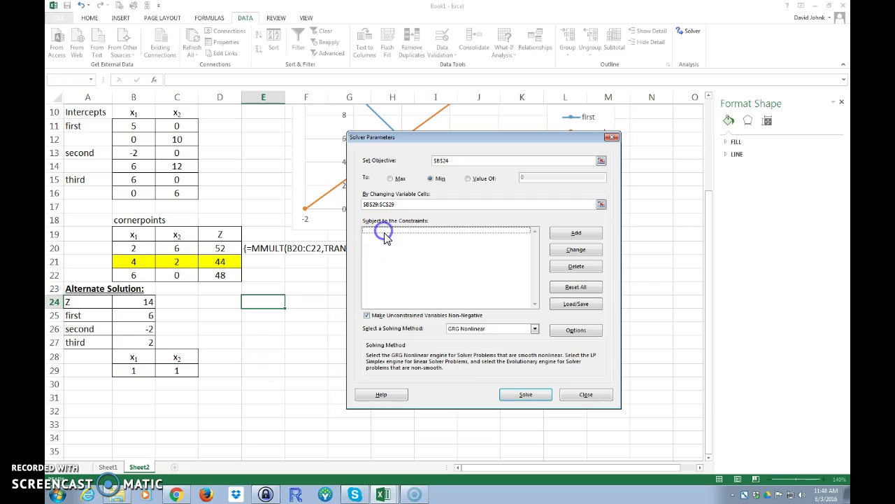
{"action": "left_click", "coordinate": [575, 233]}
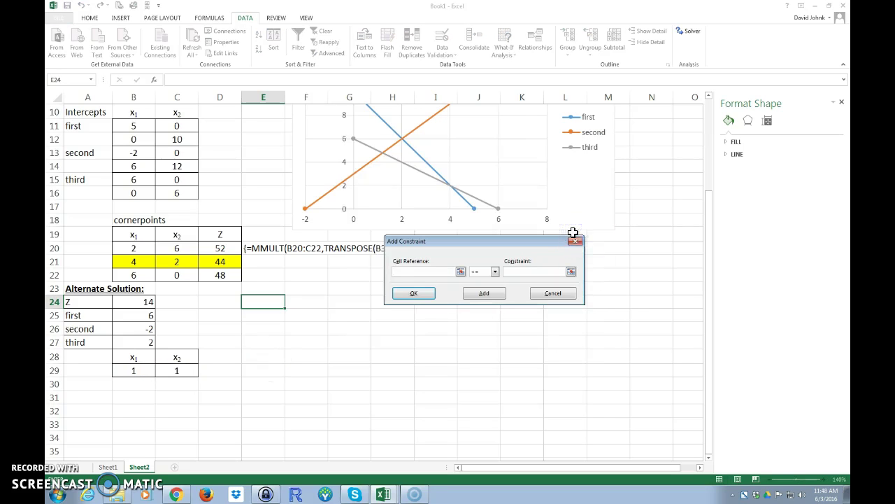
{"action": "left_click_drag", "start_coordinate": [707, 228], "coordinate": [703, 180]}
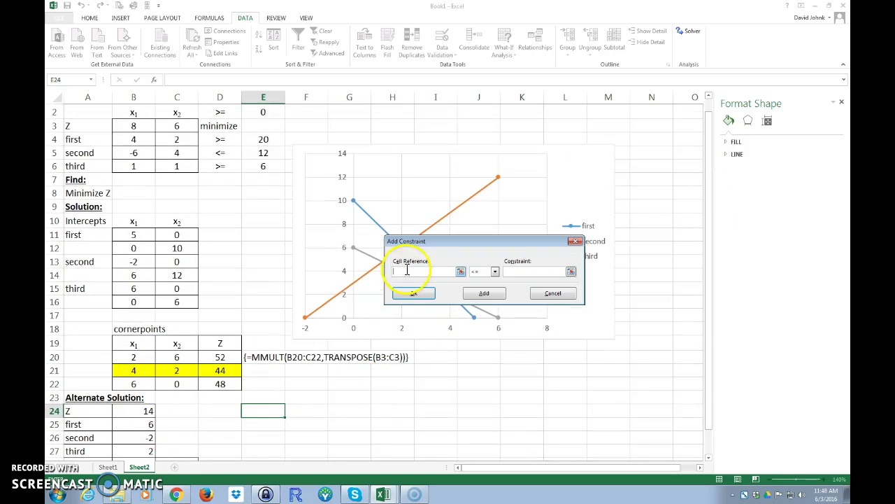
{"action": "left_click", "coordinate": [142, 423]}
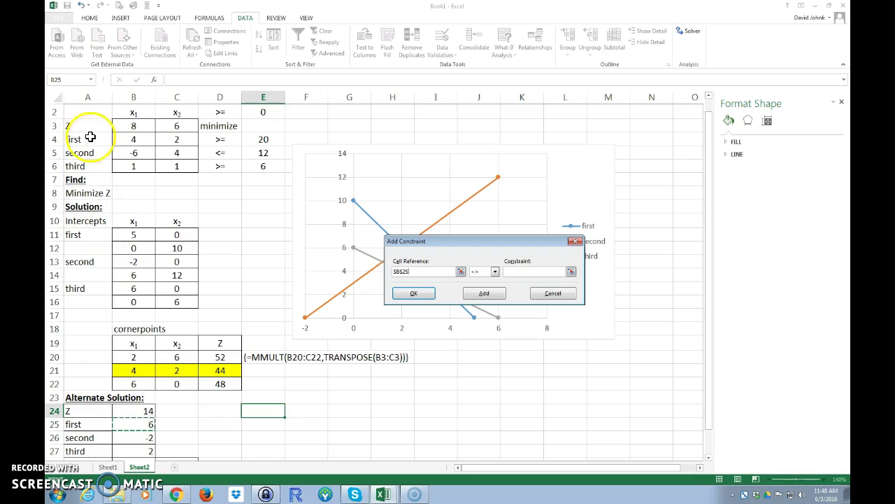
{"action": "left_click", "coordinate": [495, 272]}
{"action": "left_click", "coordinate": [485, 293]}
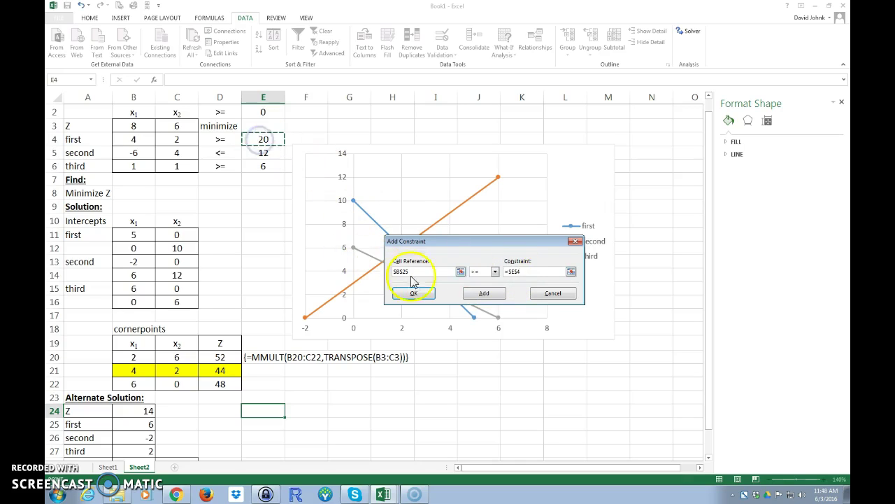
{"action": "left_click", "coordinate": [483, 293]}
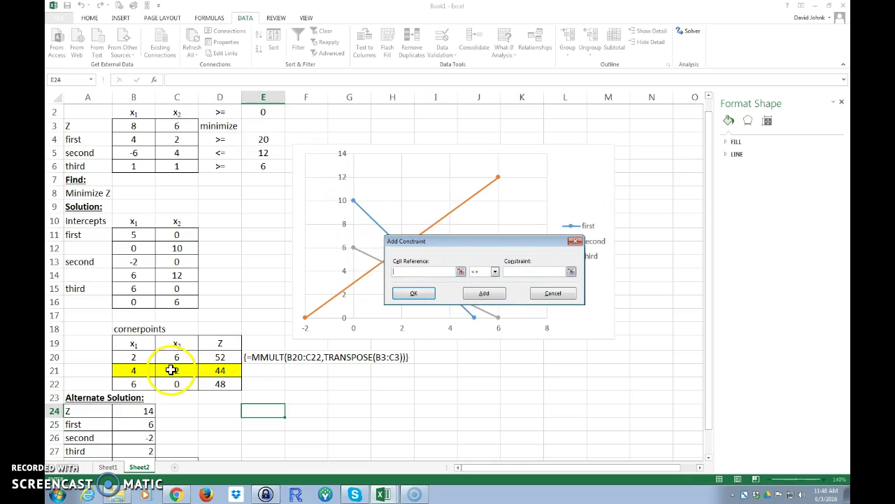
Step: Add a second Solver constraint requiring B26 <= E5
{"action": "left_click", "coordinate": [140, 438]}
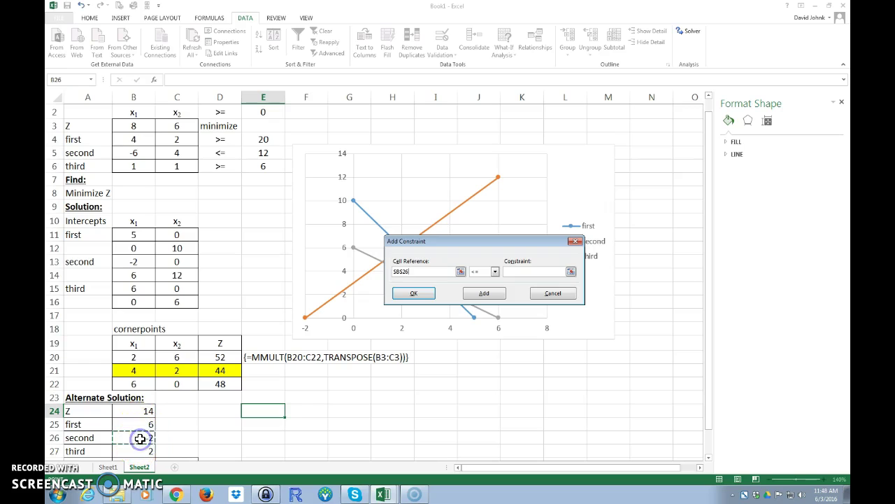
{"action": "left_click", "coordinate": [510, 273]}
{"action": "left_click", "coordinate": [259, 154]}
{"action": "left_click", "coordinate": [475, 296]}
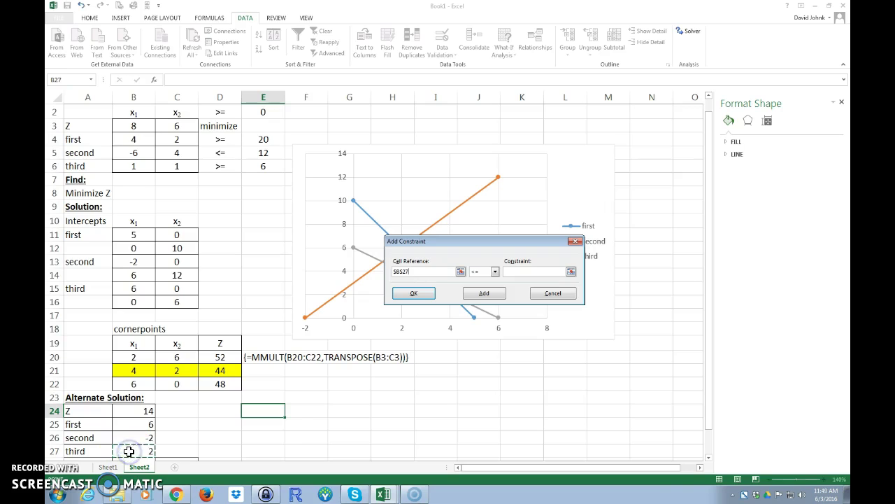
Step: Add the third Solver constraint, requiring B27 >= E6, and return to the Solver parameters
{"action": "left_click", "coordinate": [494, 272]}
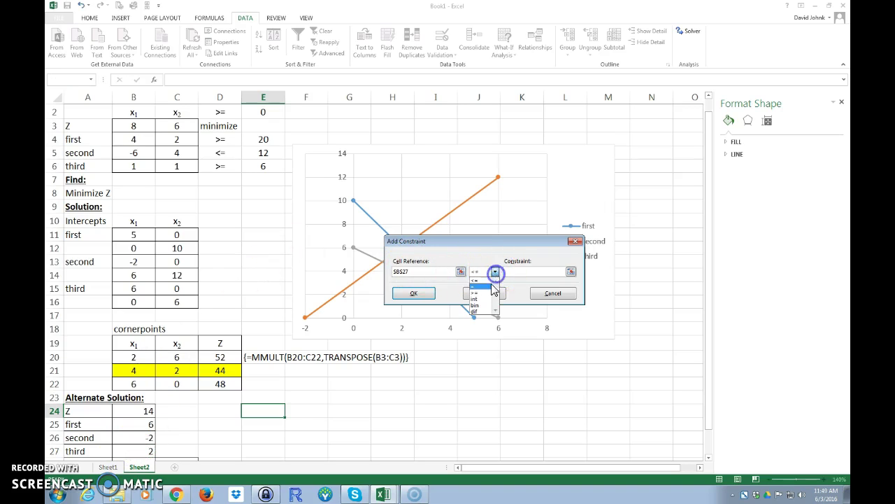
{"action": "left_click", "coordinate": [483, 299]}
{"action": "left_click", "coordinate": [264, 165]}
{"action": "left_click", "coordinate": [406, 297]}
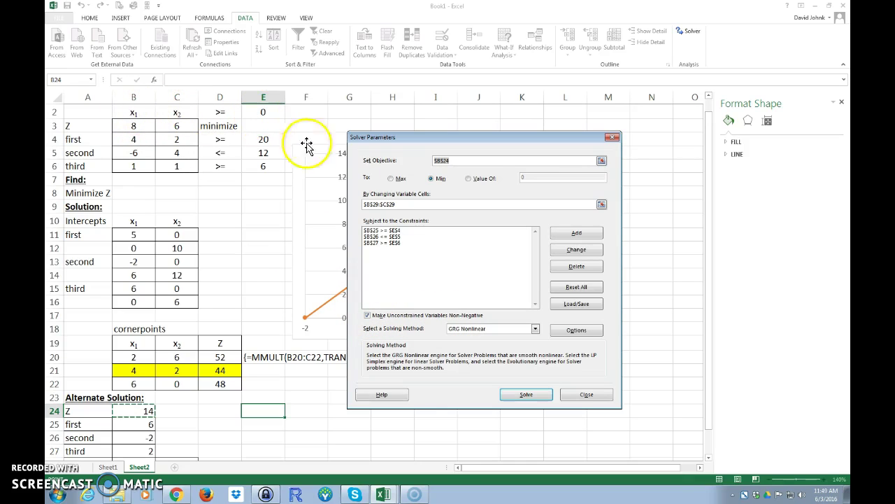
Step: Solve the model with the Simplex LP method and keep the Solver solution
{"action": "left_click", "coordinate": [535, 330]}
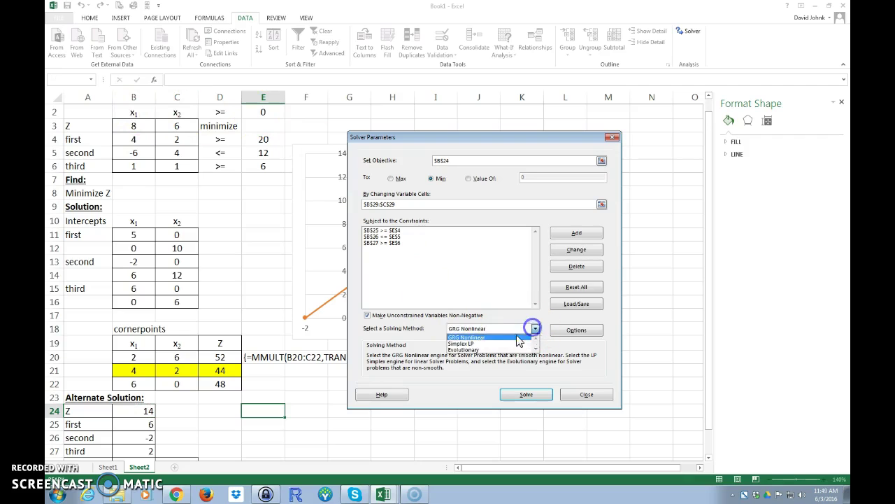
{"action": "left_click", "coordinate": [475, 344]}
{"action": "left_click", "coordinate": [528, 396]}
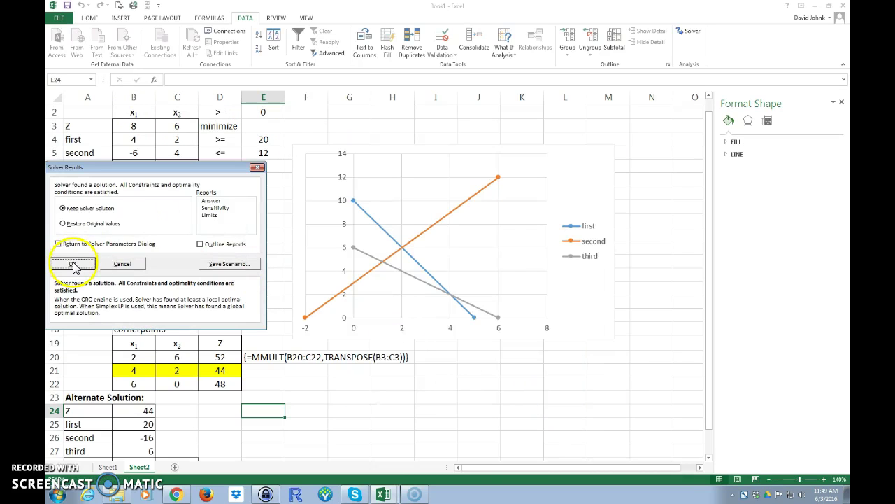
{"action": "left_click", "coordinate": [72, 262]}
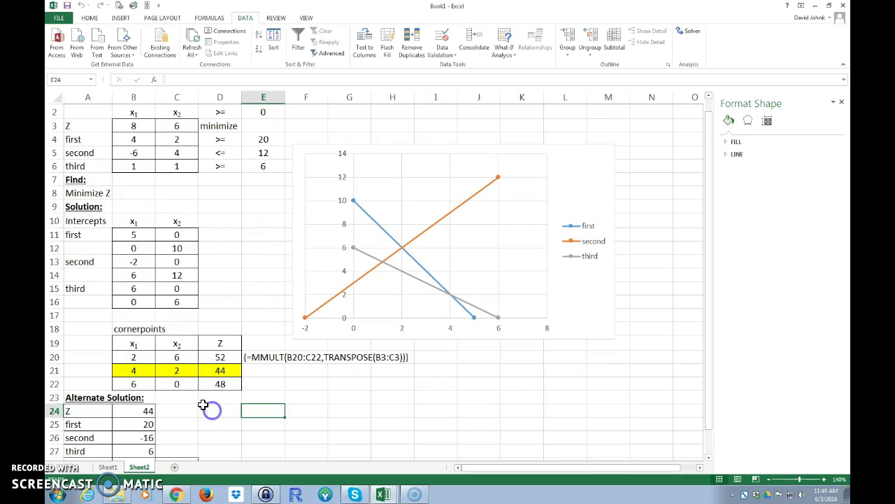
Step: Fill the solved x1 and x2 cells B29:C29 and the Z value in B24 with yellow
{"action": "scroll", "coordinate": [210, 399], "scroll_direction": "down", "scroll_amount": 3}
{"action": "left_click_drag", "start_coordinate": [139, 355], "coordinate": [173, 355]}
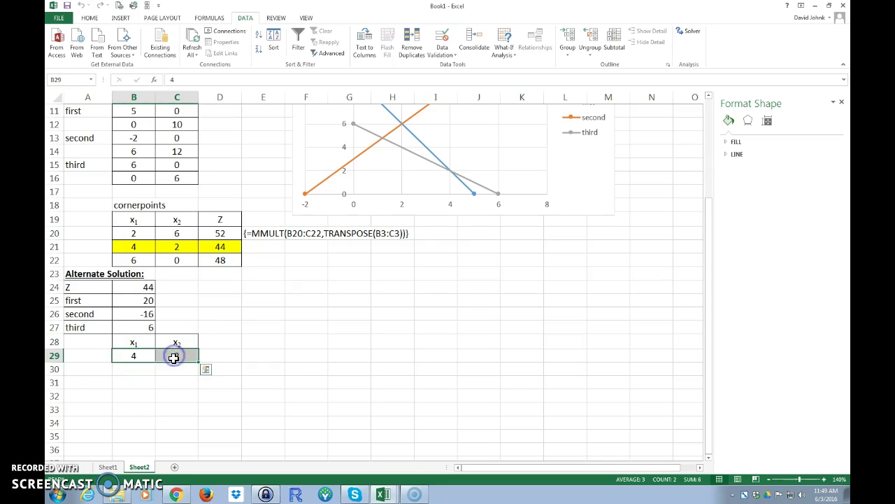
{"action": "left_click", "coordinate": [89, 18]}
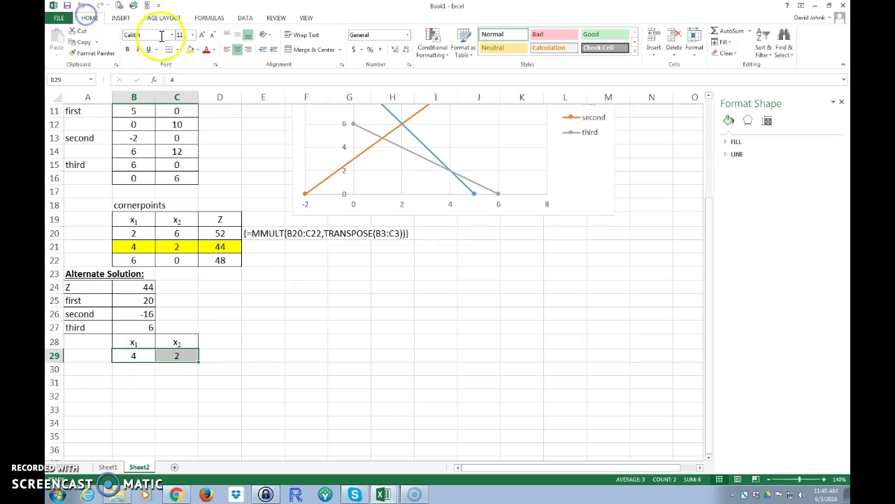
{"action": "left_click", "coordinate": [188, 49]}
{"action": "left_click", "coordinate": [132, 286]}
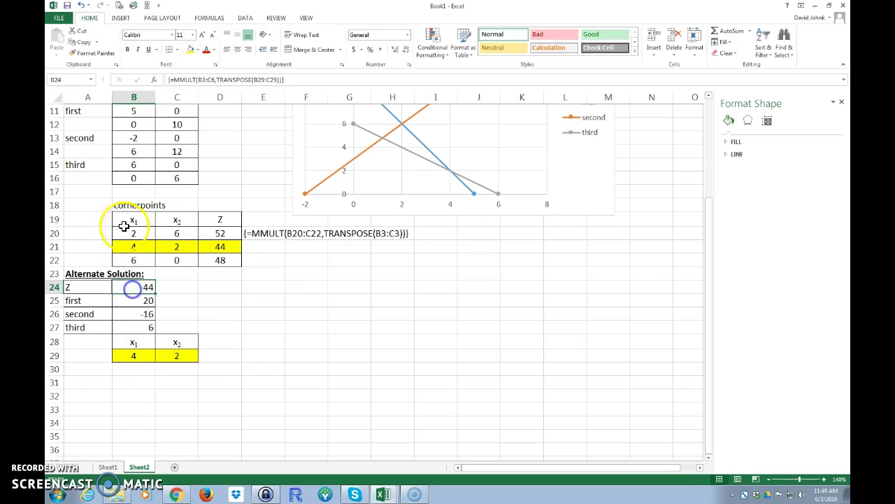
{"action": "left_click", "coordinate": [195, 54]}
{"action": "left_click", "coordinate": [280, 341]}
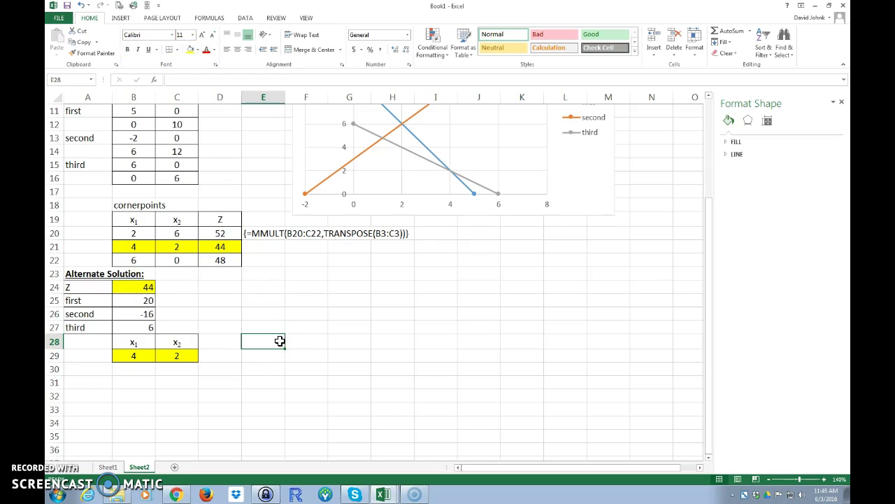
{"action": "scroll", "coordinate": [279, 340], "scroll_direction": "up", "scroll_amount": 4}
{"action": "scroll", "coordinate": [276, 350], "scroll_direction": "down", "scroll_amount": 2}
{"action": "scroll", "coordinate": [273, 351], "scroll_direction": "up", "scroll_amount": 1}
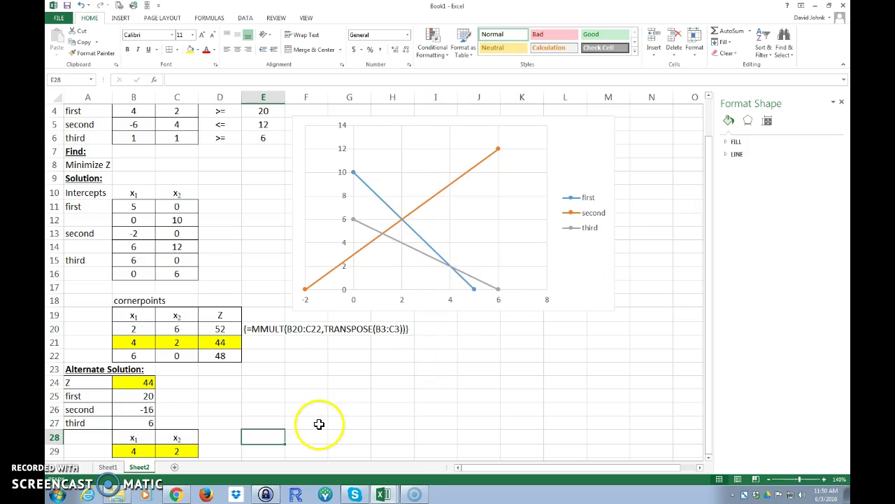
Step: Show the array formula behind Z in C24 by entering a FORMULATEXT function that references B24
{"action": "scroll", "coordinate": [200, 396], "scroll_direction": "down", "scroll_amount": 1}
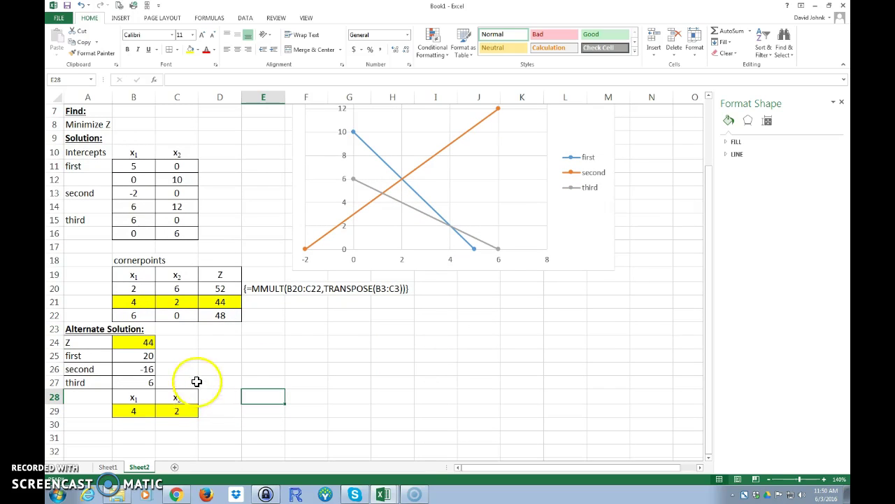
{"action": "left_click", "coordinate": [176, 344]}
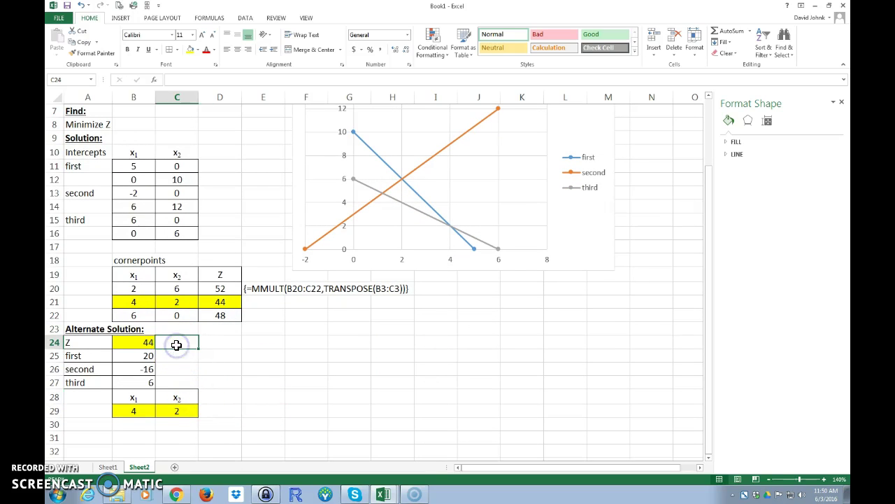
{"action": "type", "text": "="}
{"action": "type", "text": "flur"}
{"action": "key", "text": "BackSpace"}
{"action": "key", "text": "BackSpace"}
{"action": "key", "text": "BackSpace"}
{"action": "type", "text": "orm"}
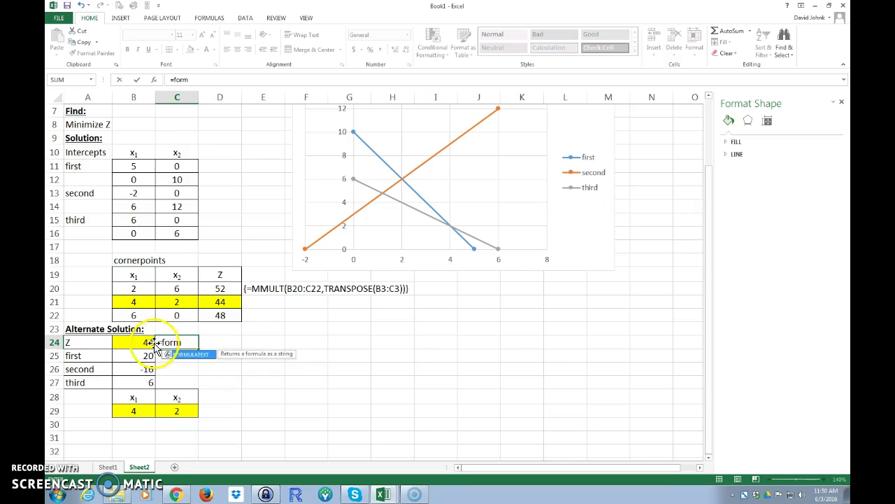
{"action": "double_click", "coordinate": [190, 354]}
{"action": "left_click", "coordinate": [133, 342]}
{"action": "key", "text": "Return"}
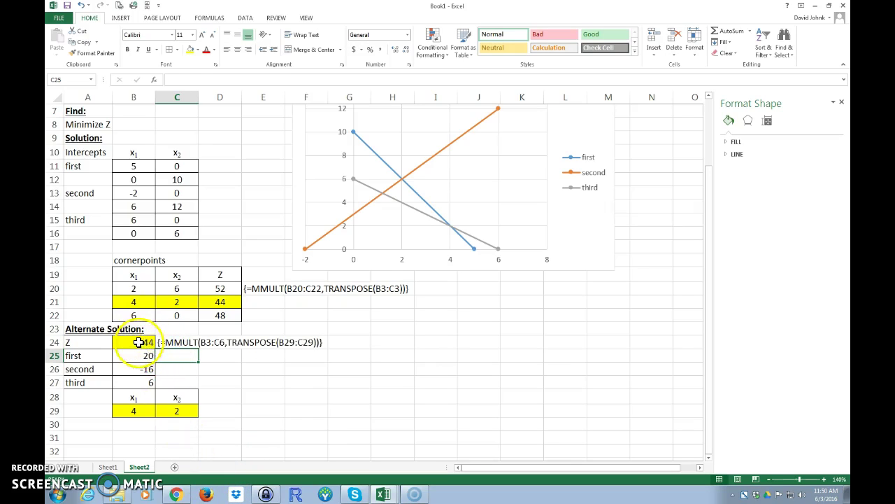
{"action": "left_click_drag", "start_coordinate": [148, 342], "coordinate": [137, 382]}
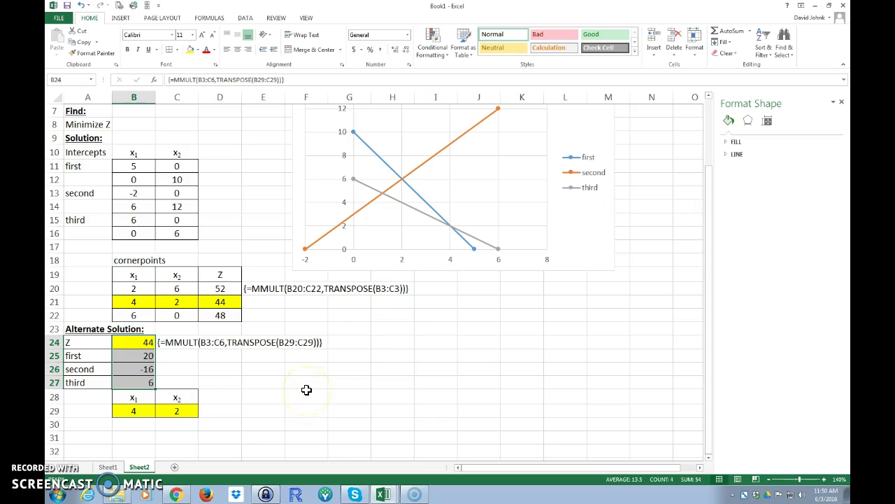
{"action": "left_click", "coordinate": [265, 392]}
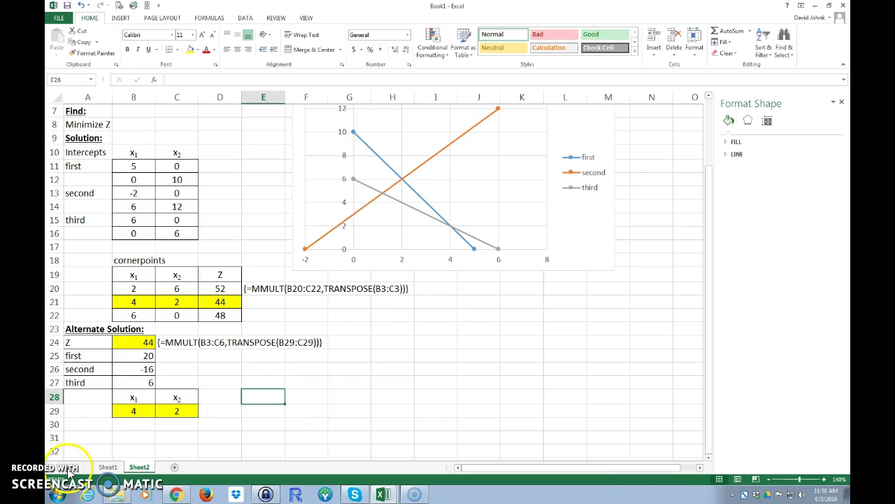